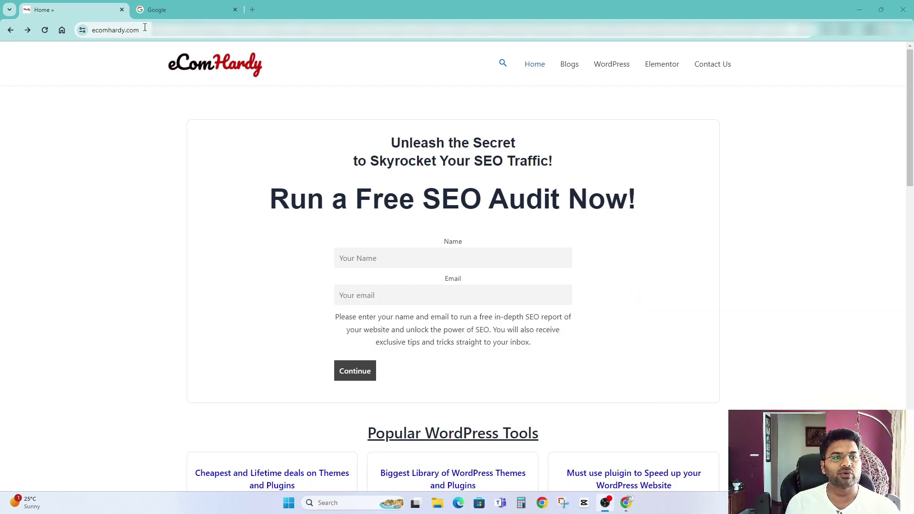
Scroll the eComHardy home page to the Shopify 'Best Alternative to Woocommerce' banner
left_click(114, 32)
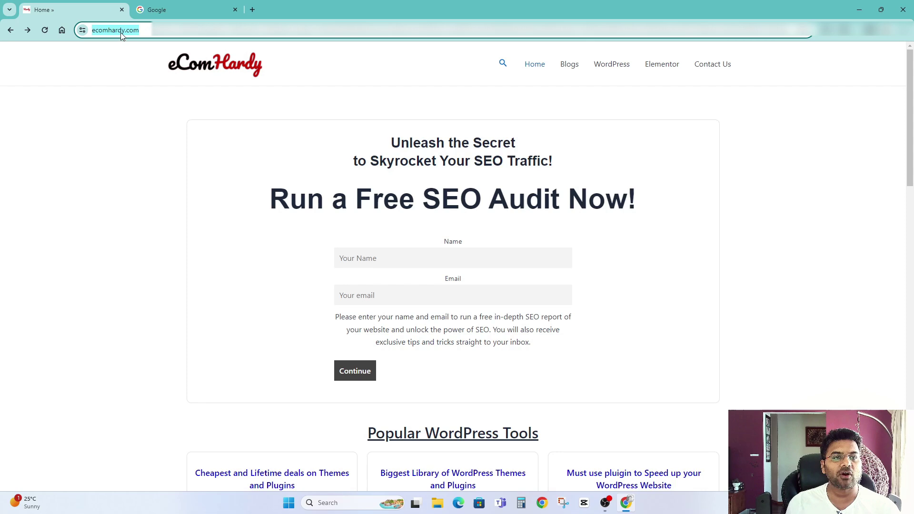
left_click(300, 69)
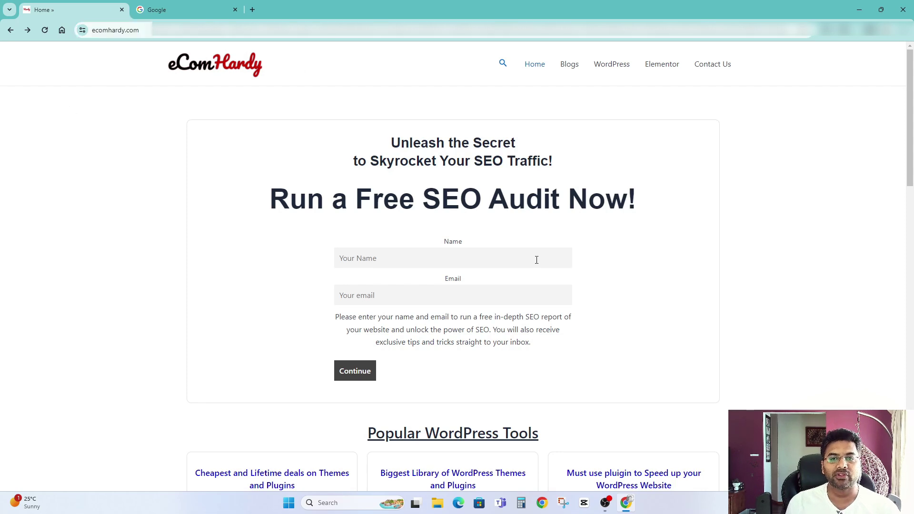
scroll(607, 230, "down", 5)
scroll(607, 231, "down", 3)
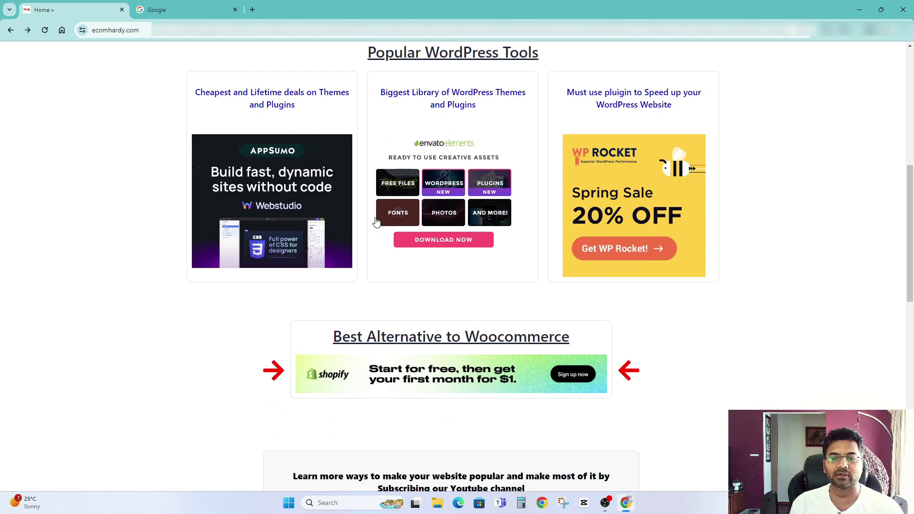
scroll(765, 206, "down", 5)
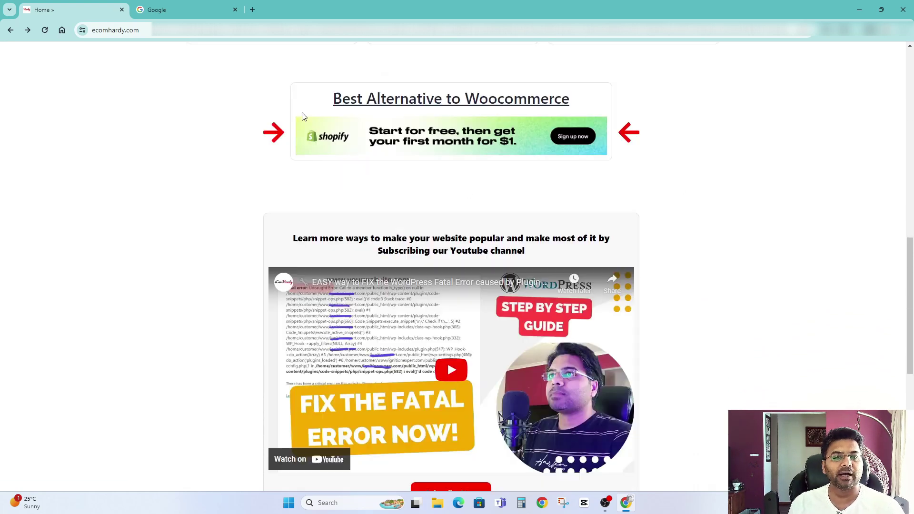
scroll(506, 251, "up", 2)
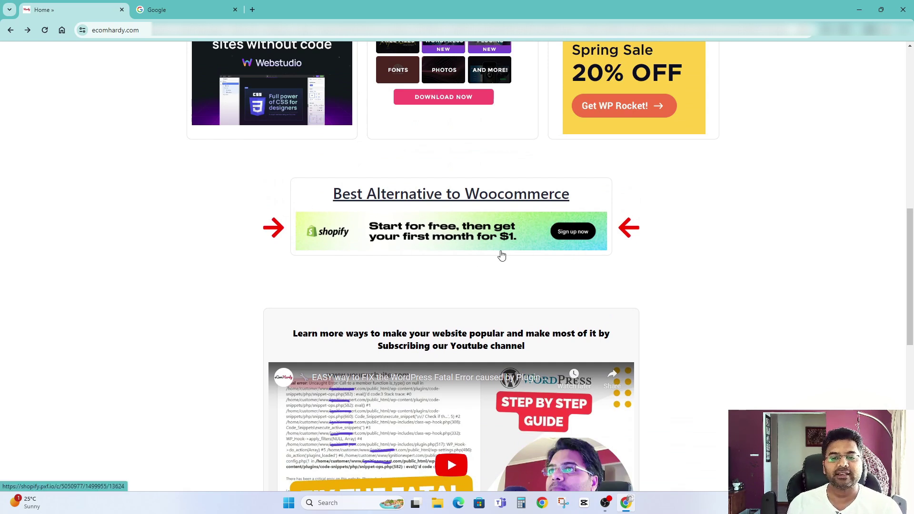
Open Shopify's $1/month first-month offer page from the banner
left_click(489, 231)
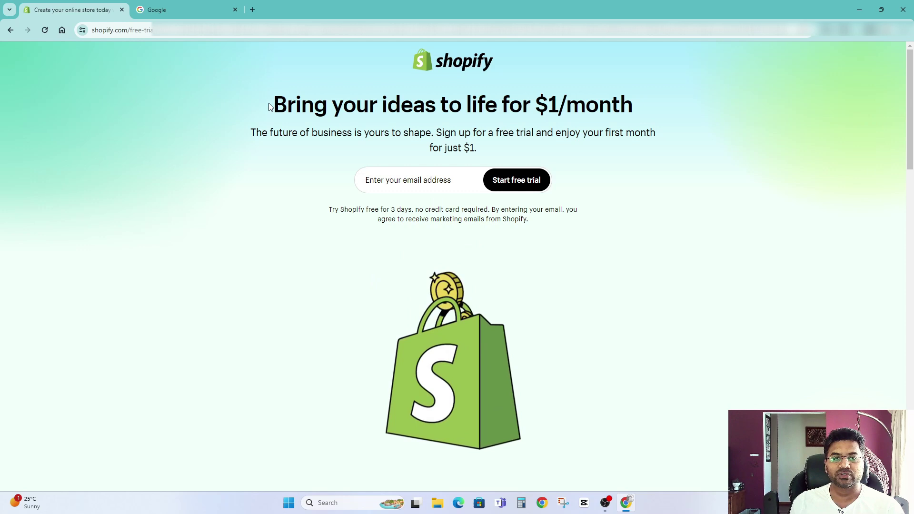
left_click_drag(268, 101, 691, 114)
left_click(688, 116)
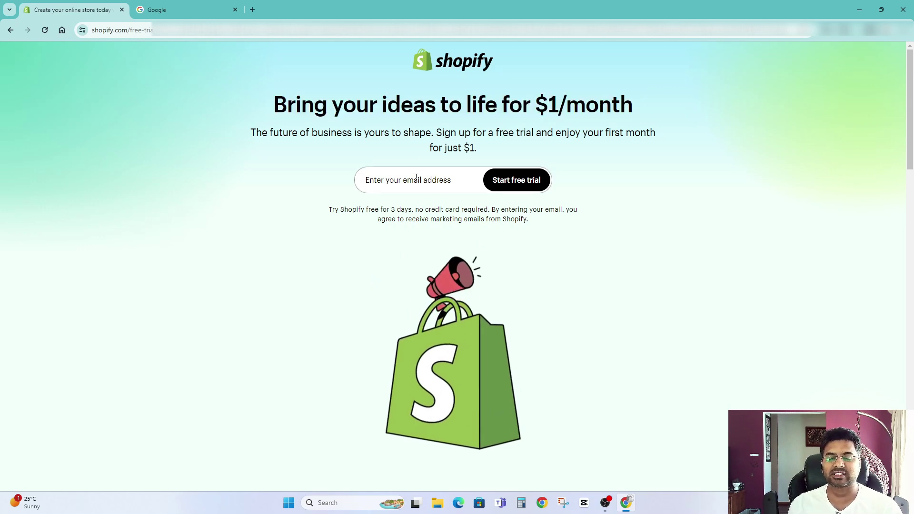
Enter the account email address and start the free trial signup
left_click(362, 179)
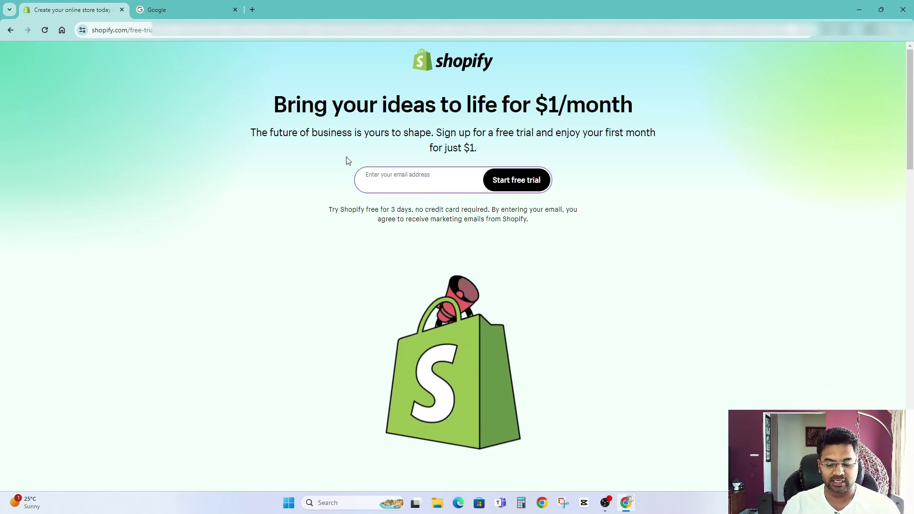
key("ctrl+v")
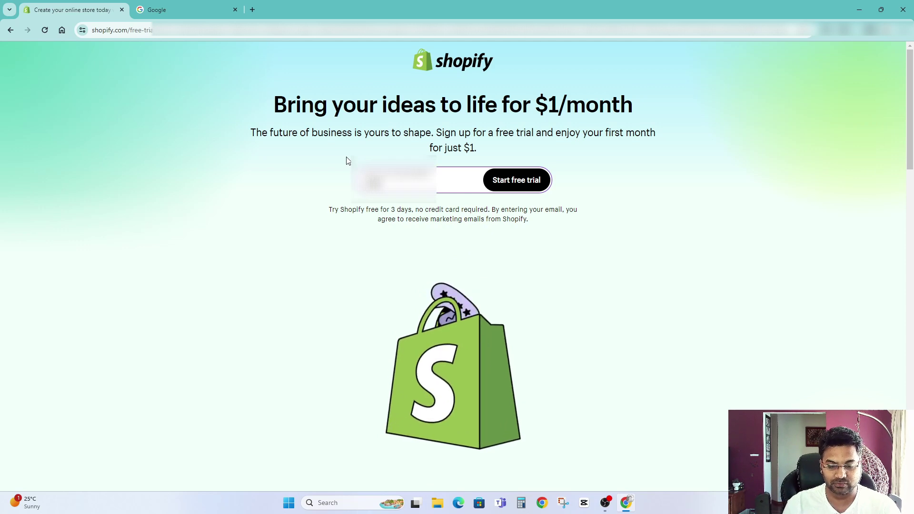
type("il.com")
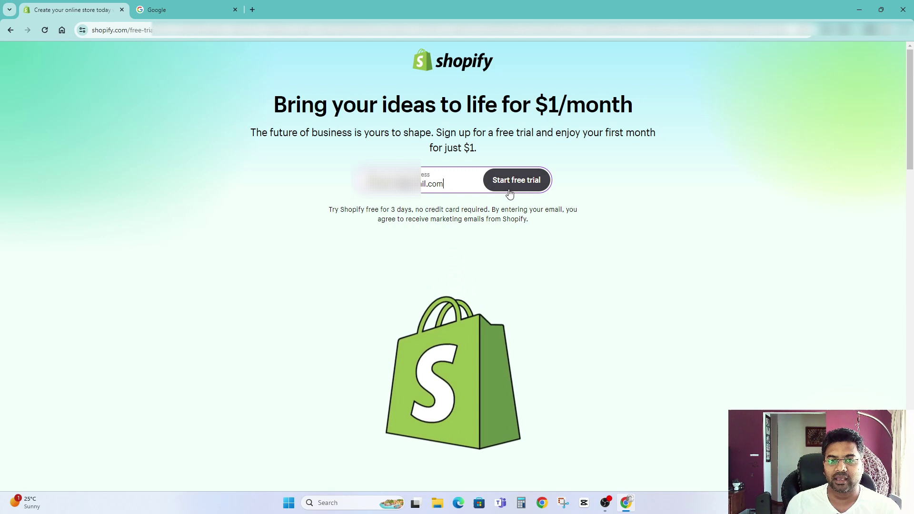
left_click(535, 181)
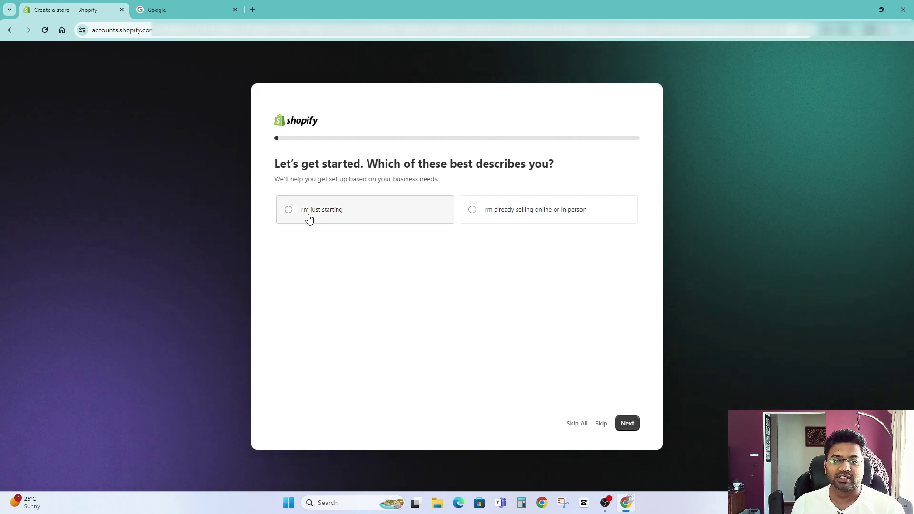
Answer 'I'm already selling online or in person' and pick eBay as the current platform
left_click(516, 214)
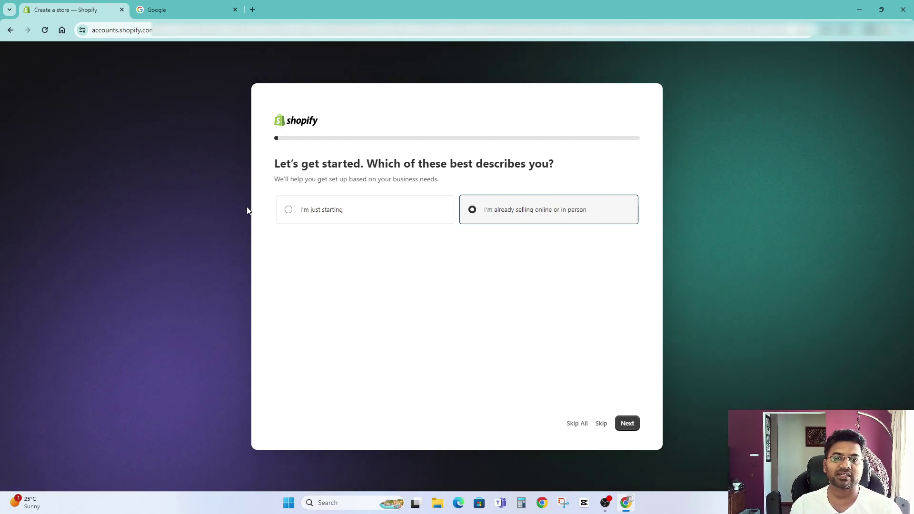
left_click(627, 423)
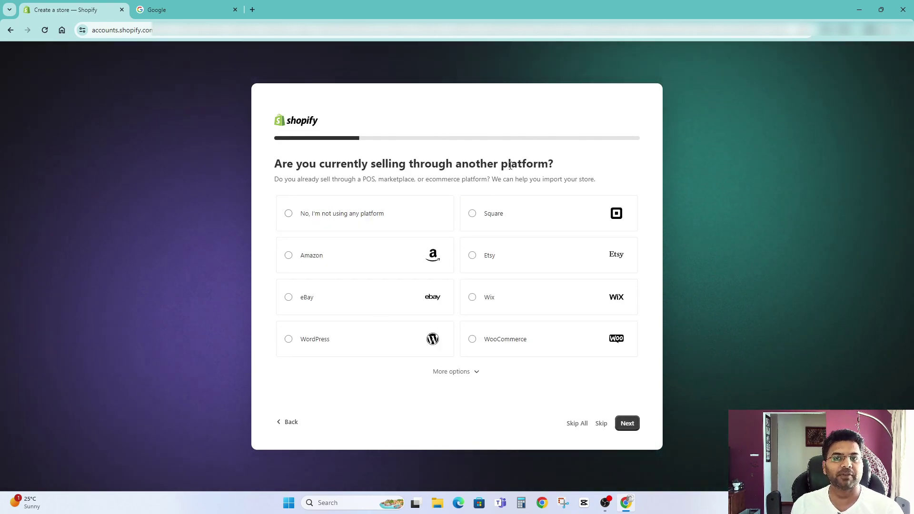
left_click(320, 262)
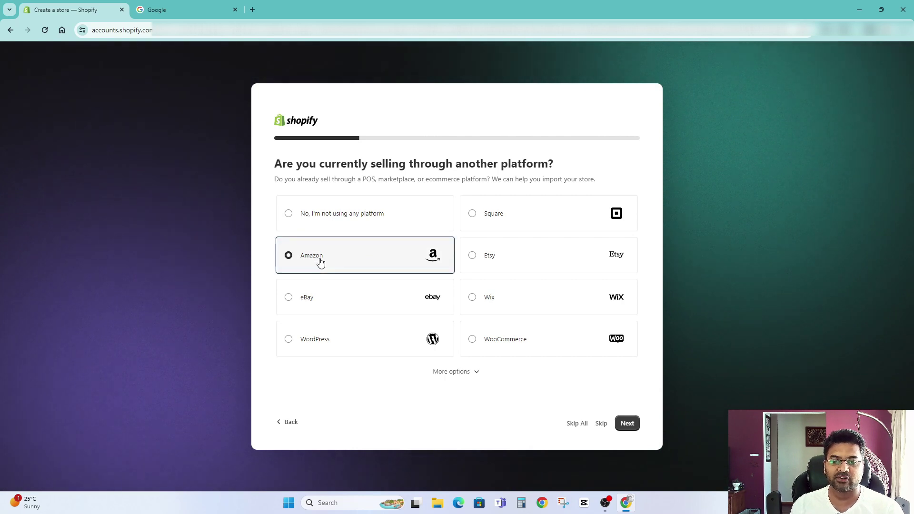
left_click(317, 300)
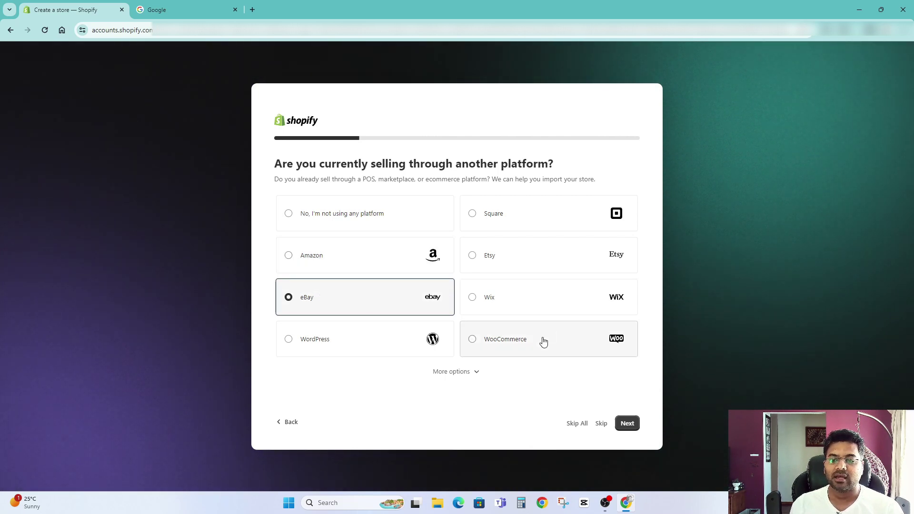
left_click(562, 333)
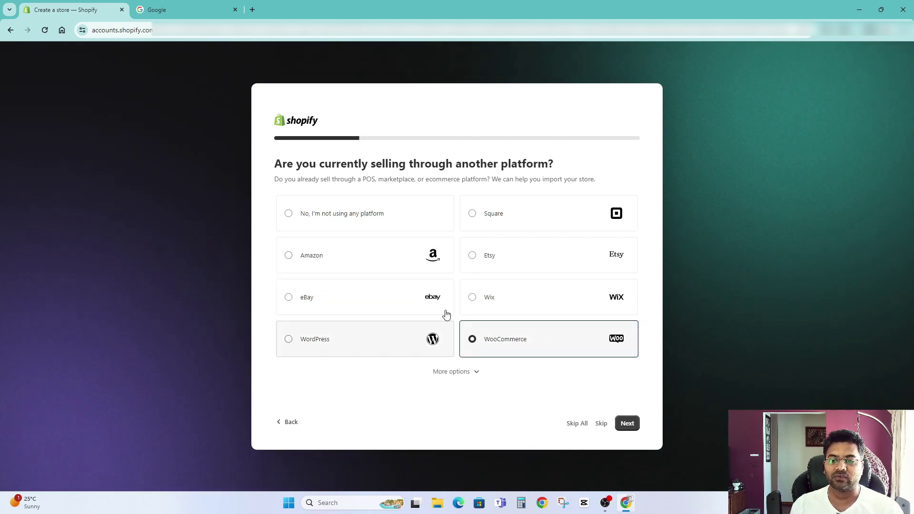
left_click(535, 260)
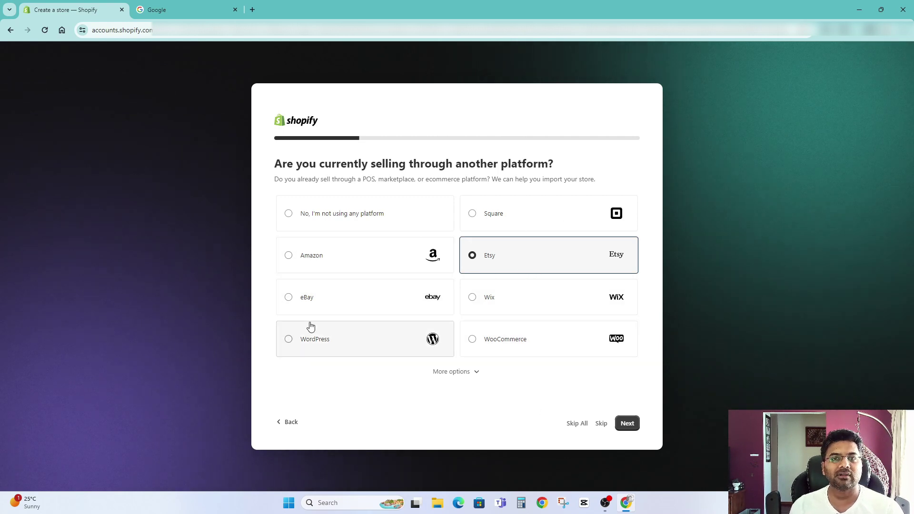
left_click(337, 307)
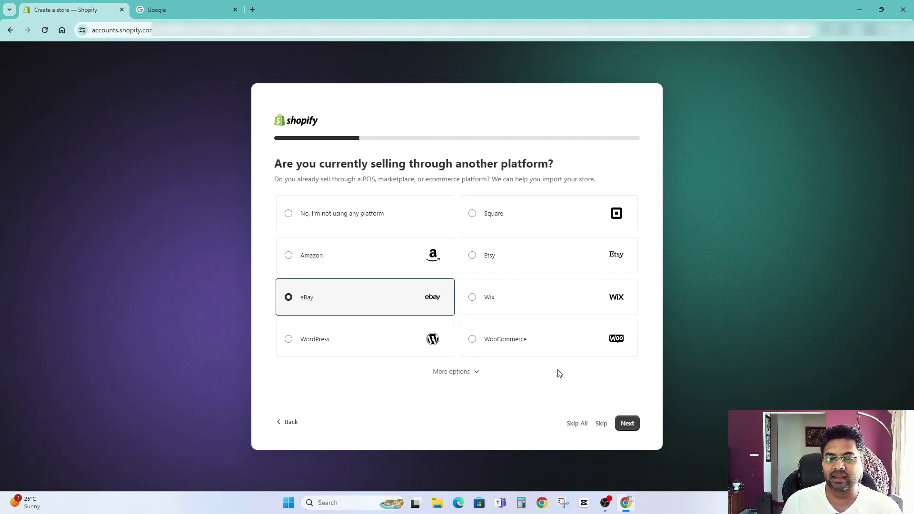
Tick An online store, Online marketplaces and Social media, then untick Dropshipping products
left_click(628, 425)
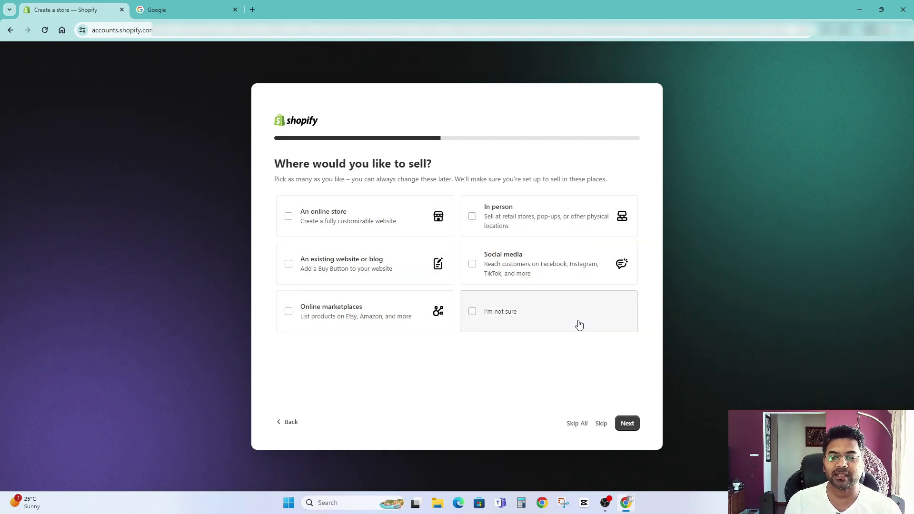
left_click(288, 313)
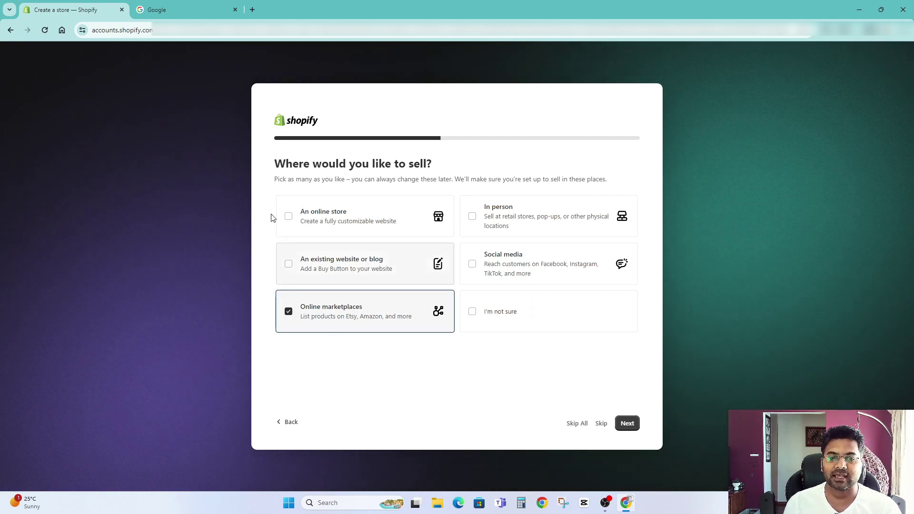
left_click(290, 221)
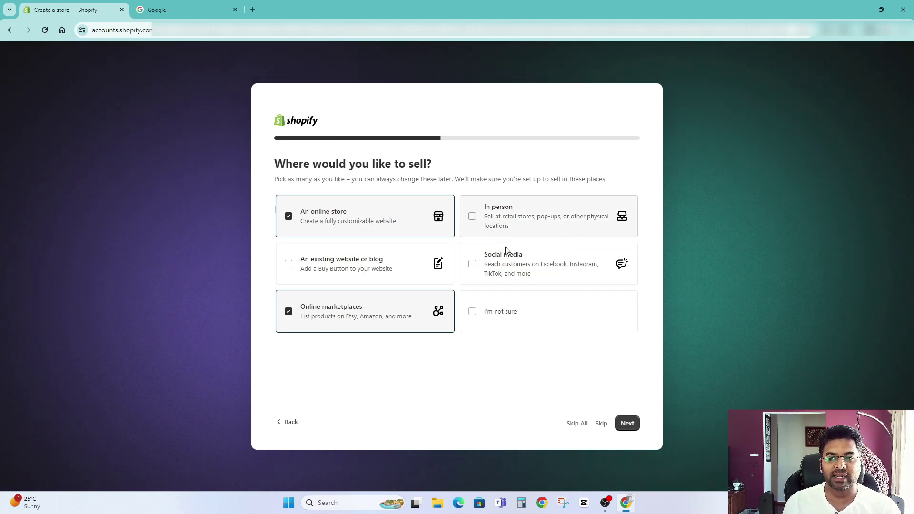
left_click(471, 266)
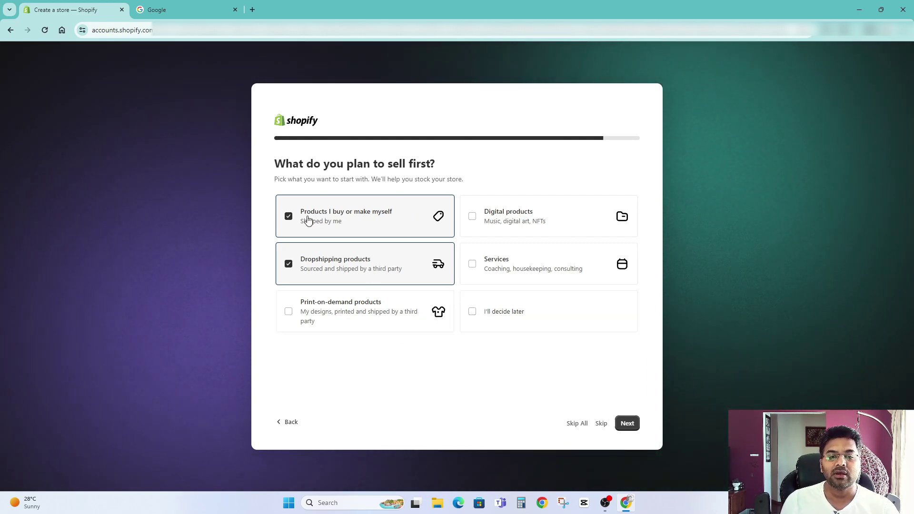
left_click(289, 265)
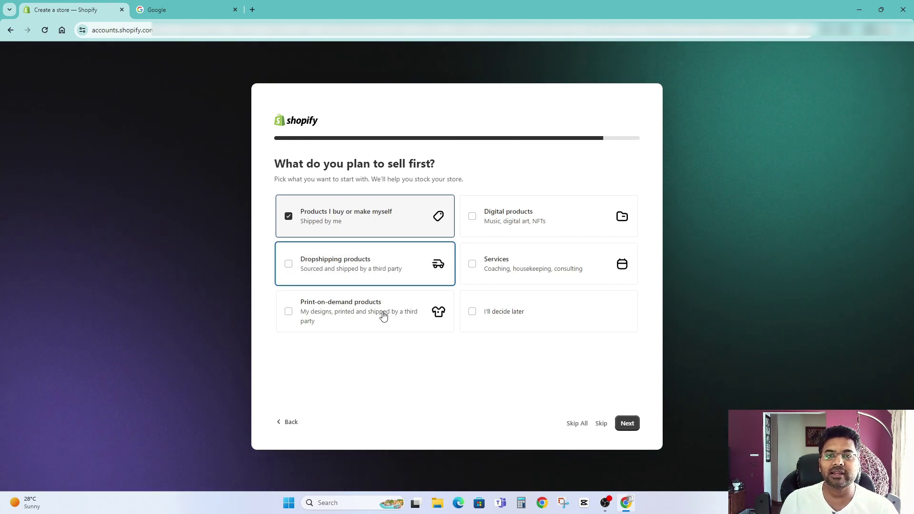
left_click(379, 386)
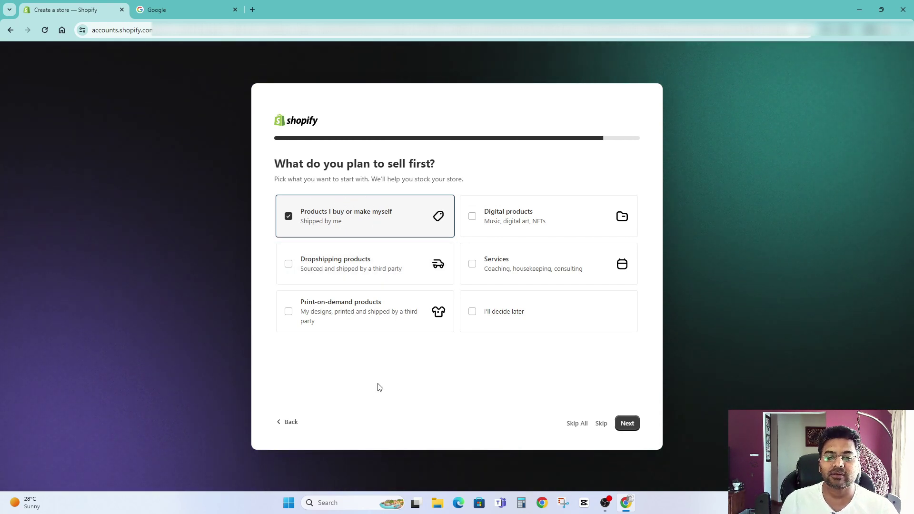
Keep Australia as the business country/region and continue
left_click(626, 424)
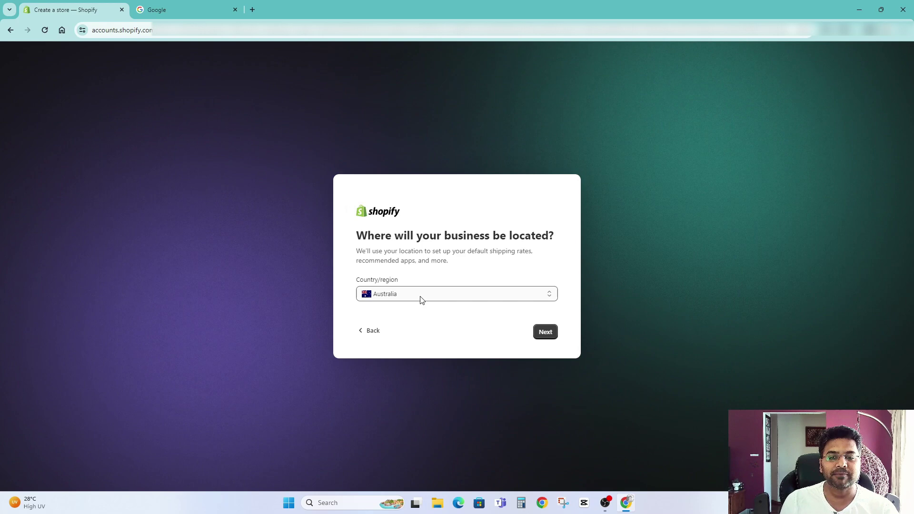
left_click(421, 296)
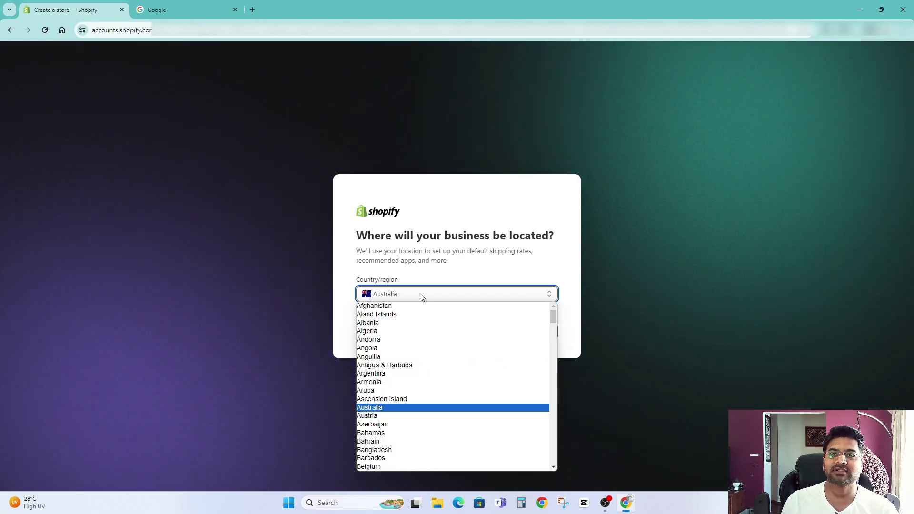
left_click(467, 291)
left_click(547, 335)
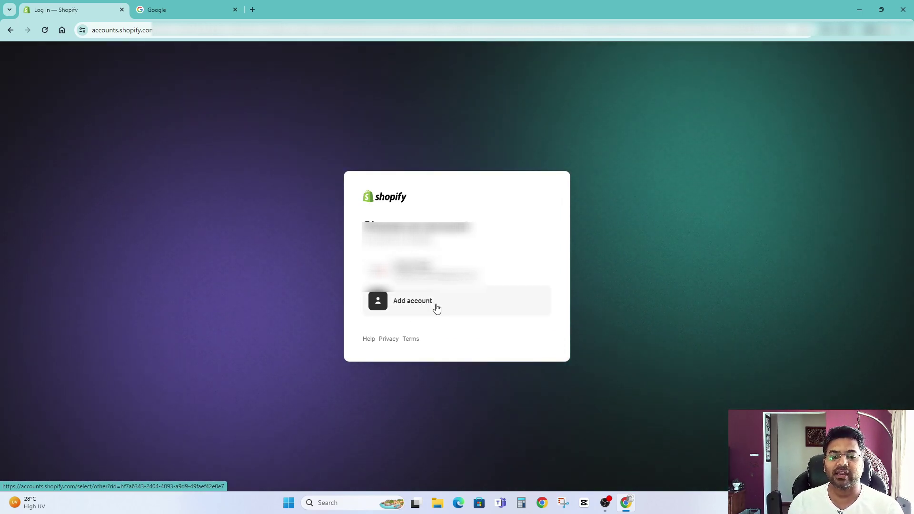
Log in to Shopify with a different account using its password
left_click(436, 305)
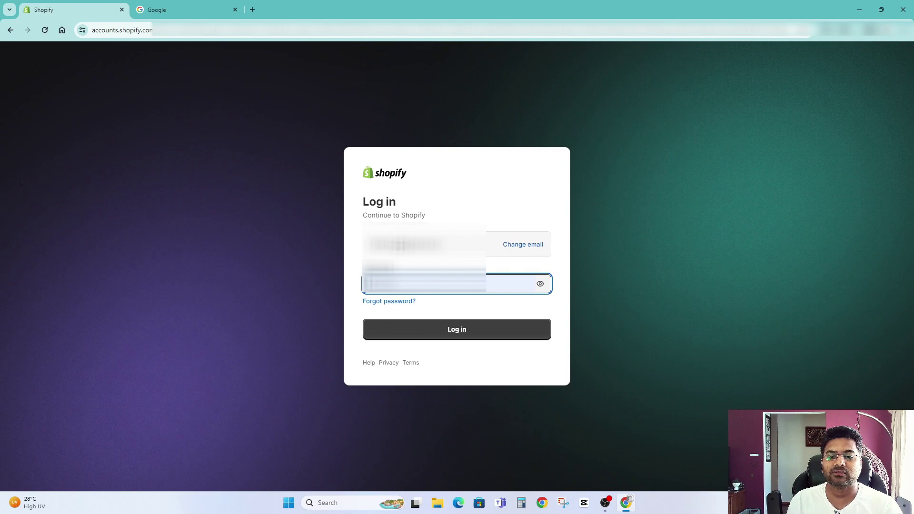
key("ctrl+v")
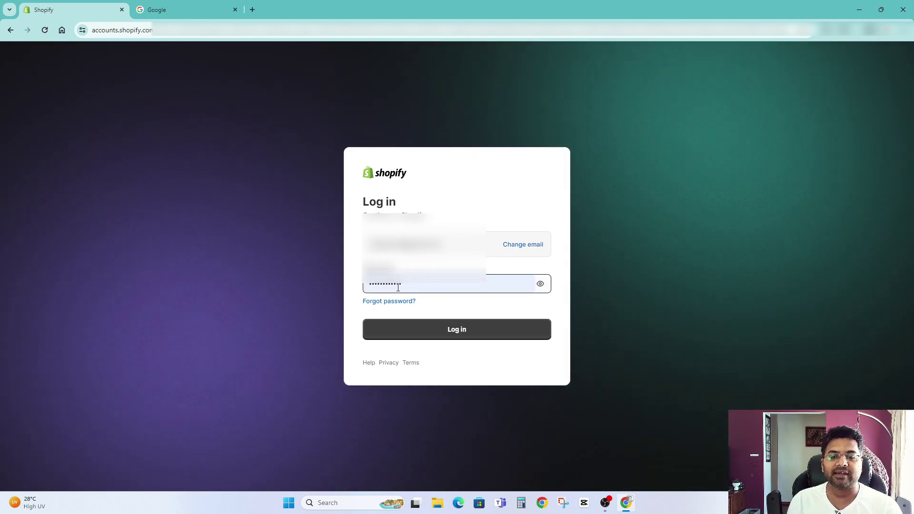
left_click(488, 328)
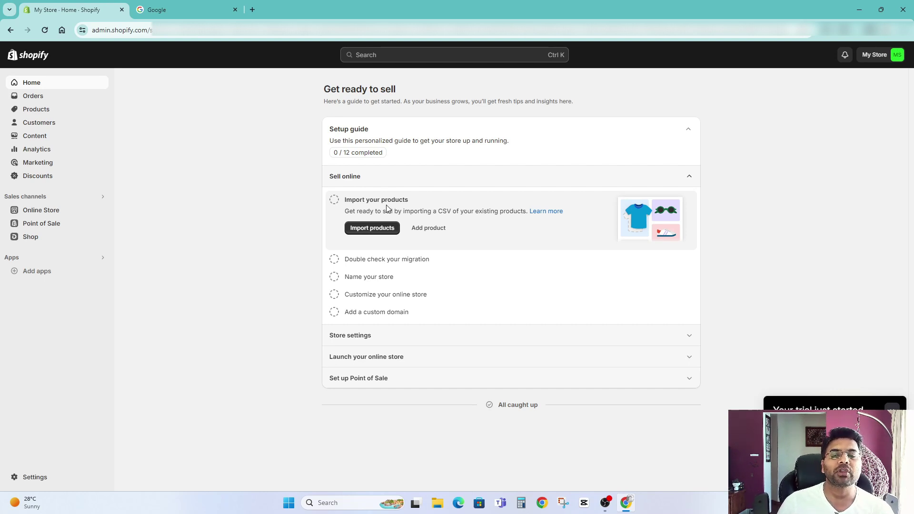
Expand the Double check your migration and Name your store setup tasks
left_click(460, 259)
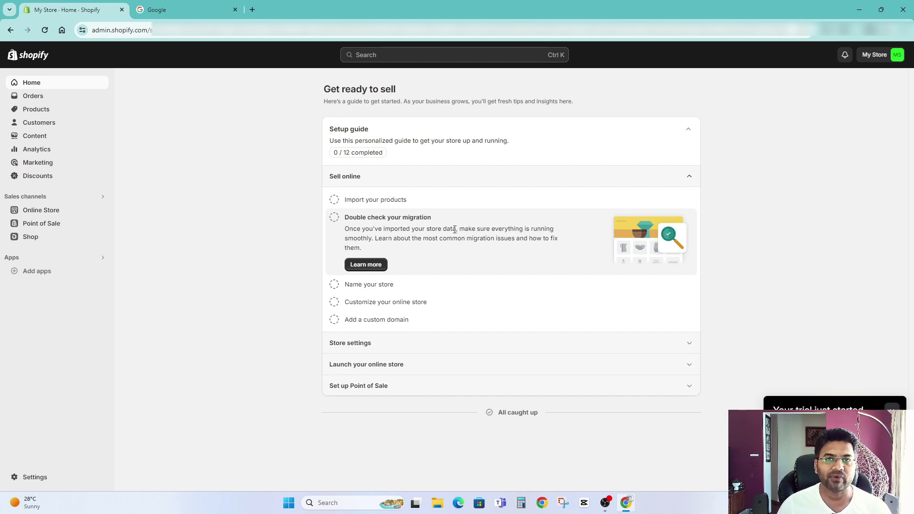
left_click(397, 284)
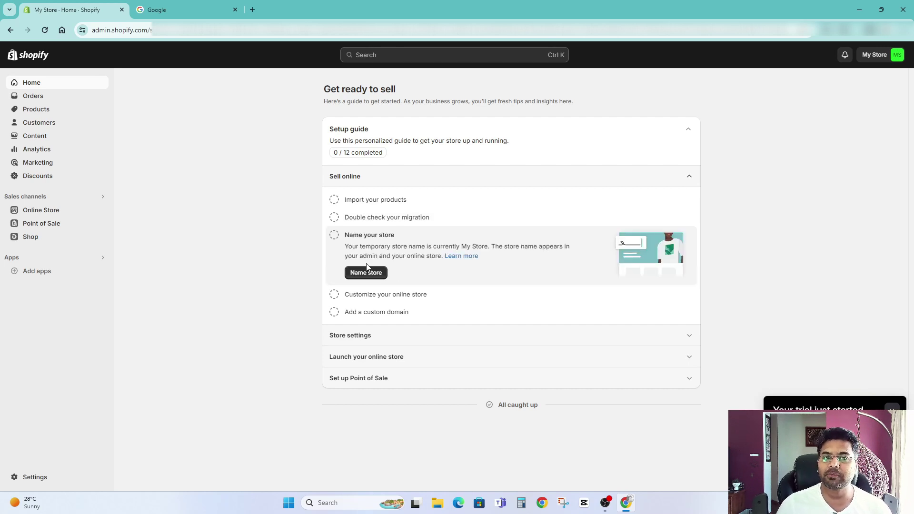
Load cheekymeeky.com in the Google tab, scroll through it, then return to Shopify
left_click(158, 10)
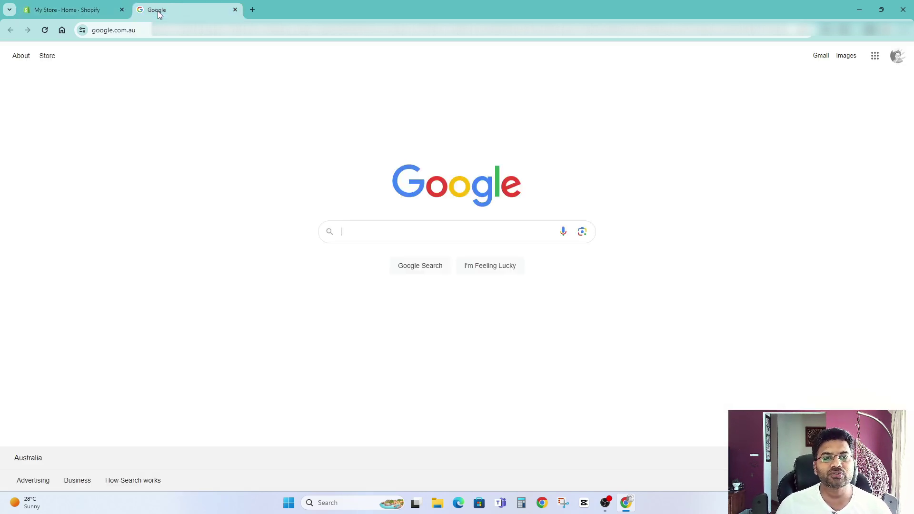
left_click(167, 37)
type("che")
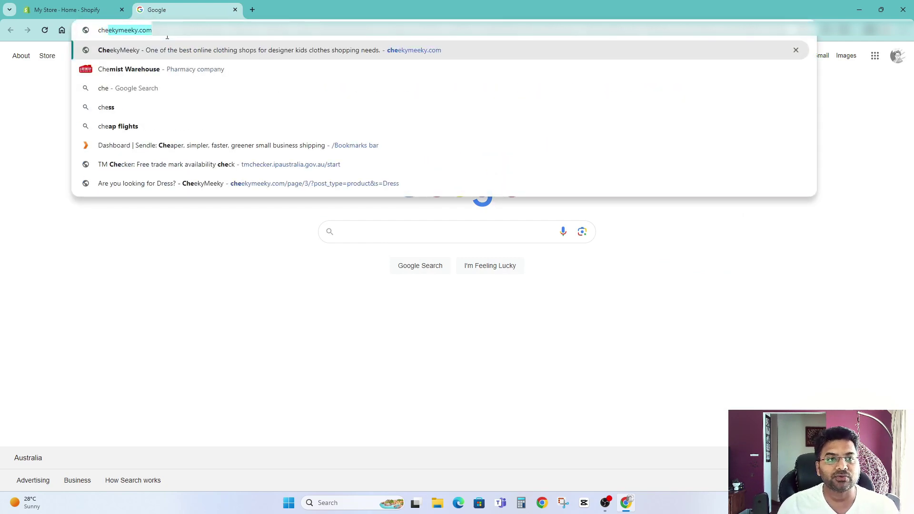
key("Return")
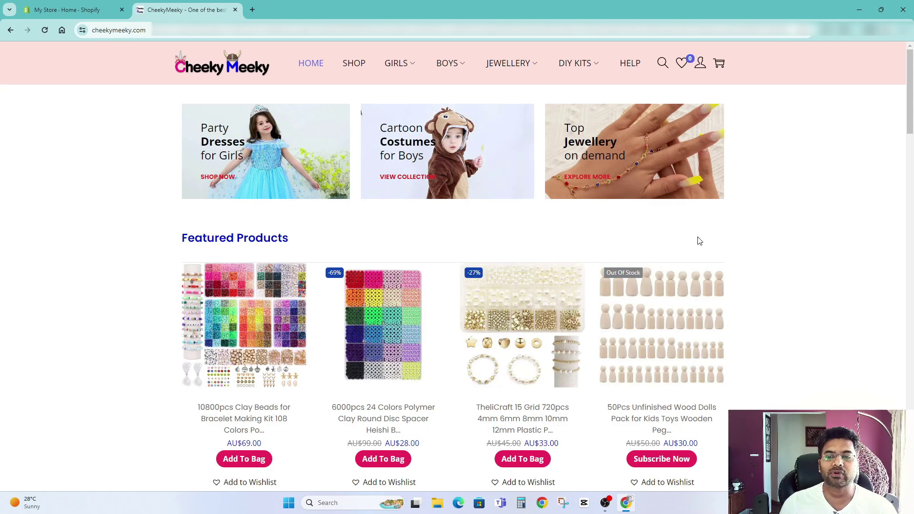
scroll(678, 361, "down", 5)
scroll(678, 360, "down", 5)
scroll(495, 256, "up", 10)
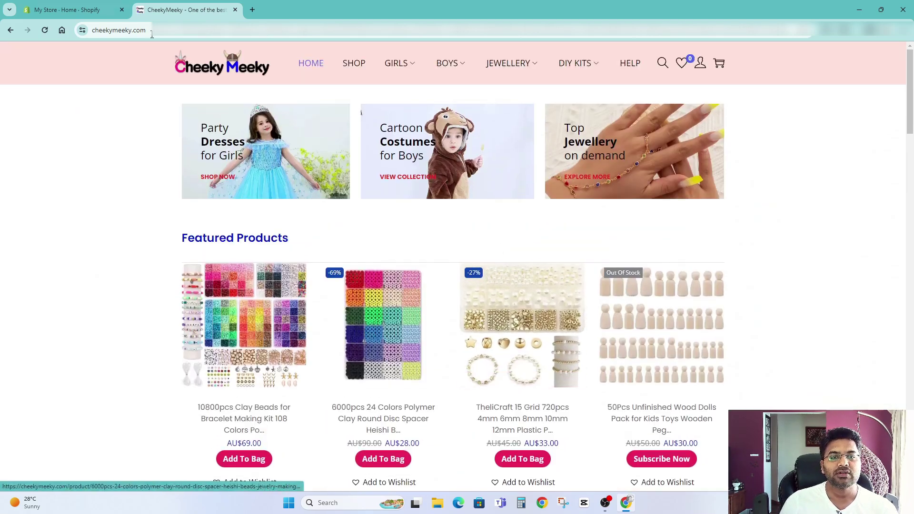
left_click(138, 30)
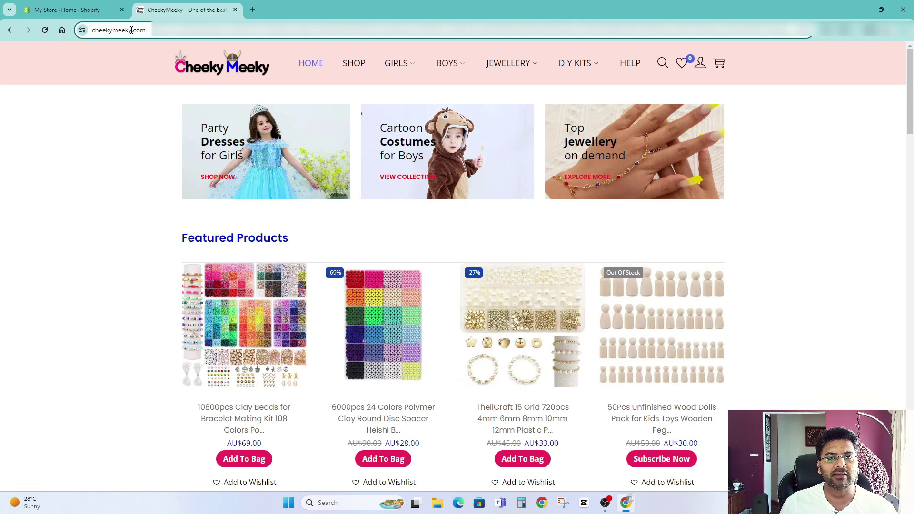
left_click(84, 10)
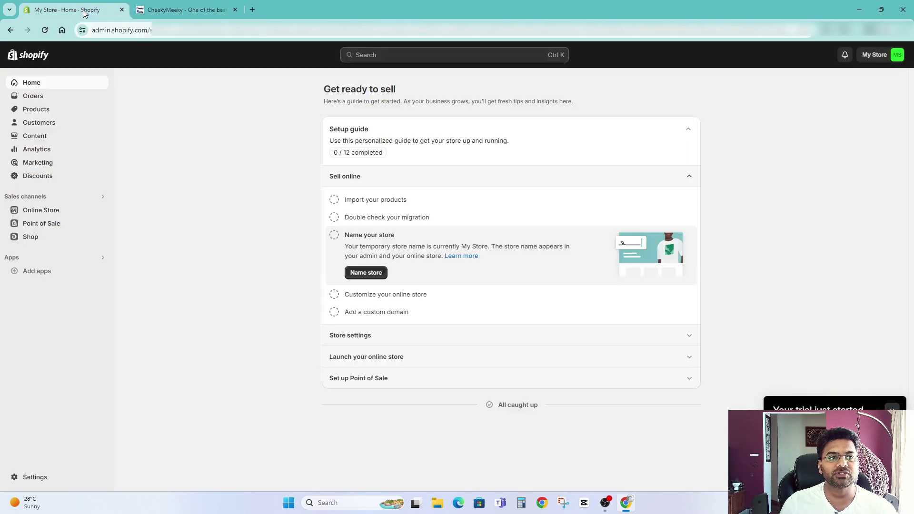
Enter 'CheekyMeeky' as the Store name in place of My Store and save
left_click(373, 275)
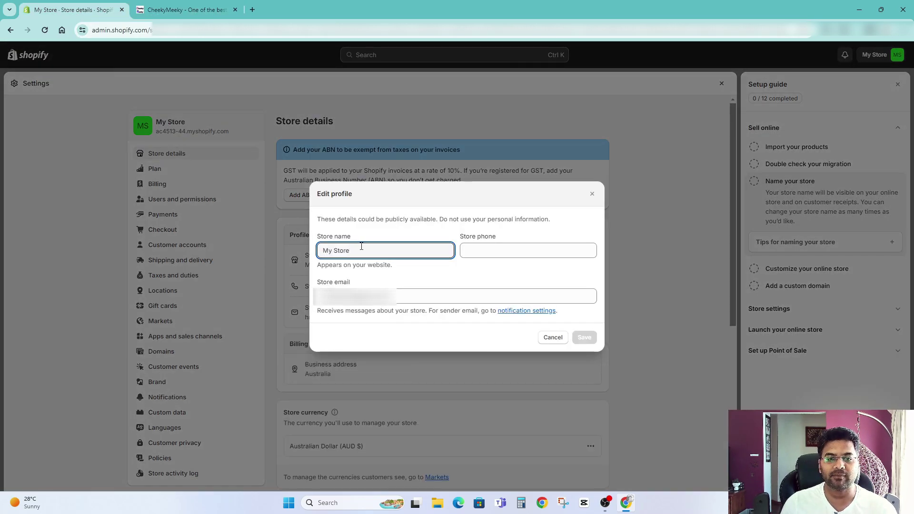
type("Cheek")
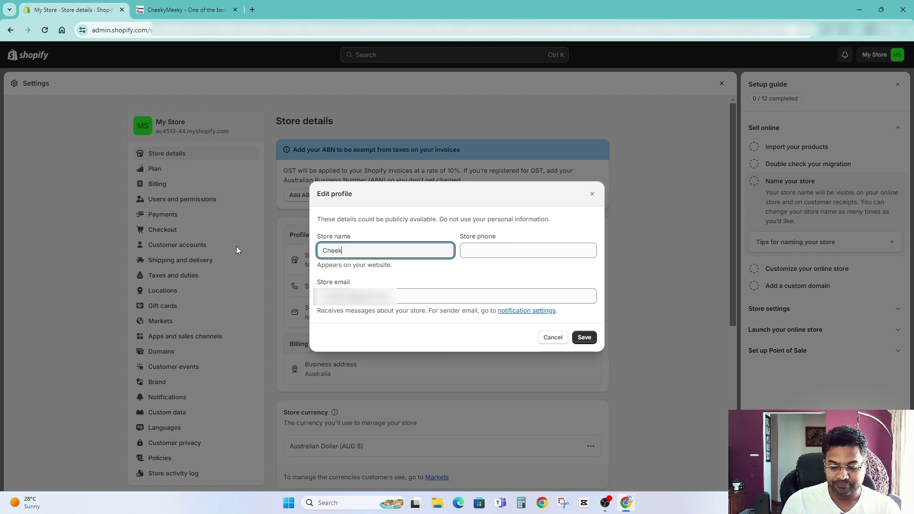
type("yMeeky")
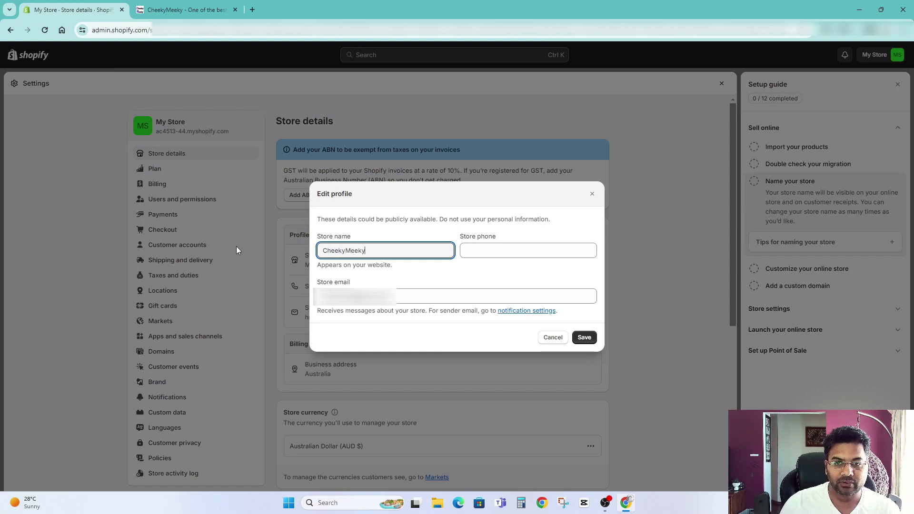
left_click(484, 254)
left_click(485, 275)
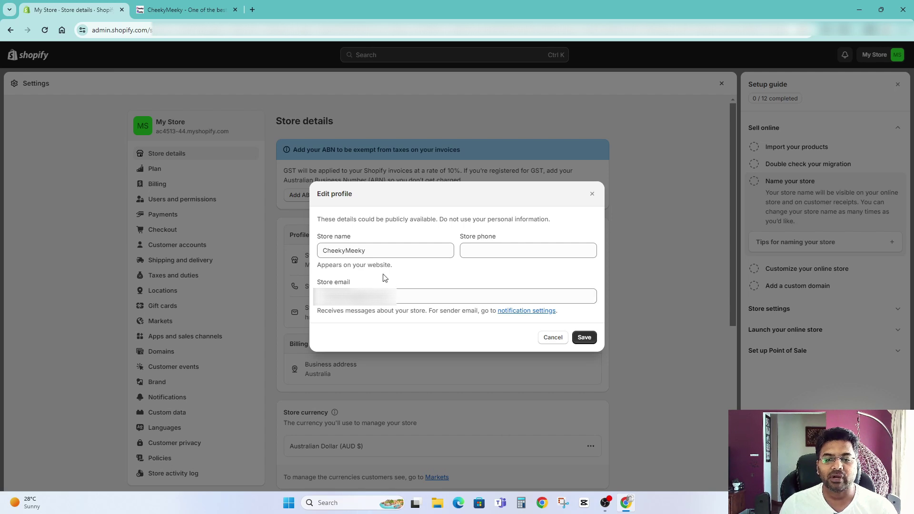
left_click(374, 244)
double_click(380, 250)
left_click(402, 257)
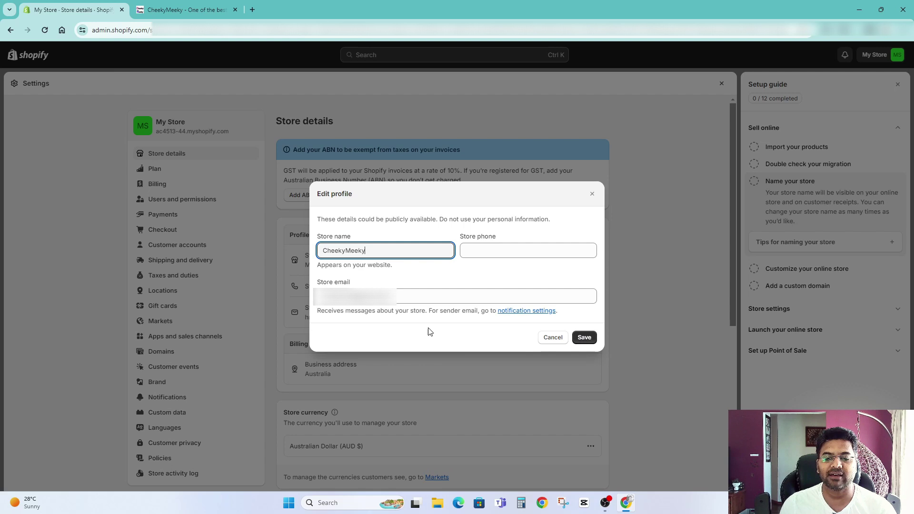
left_click(589, 338)
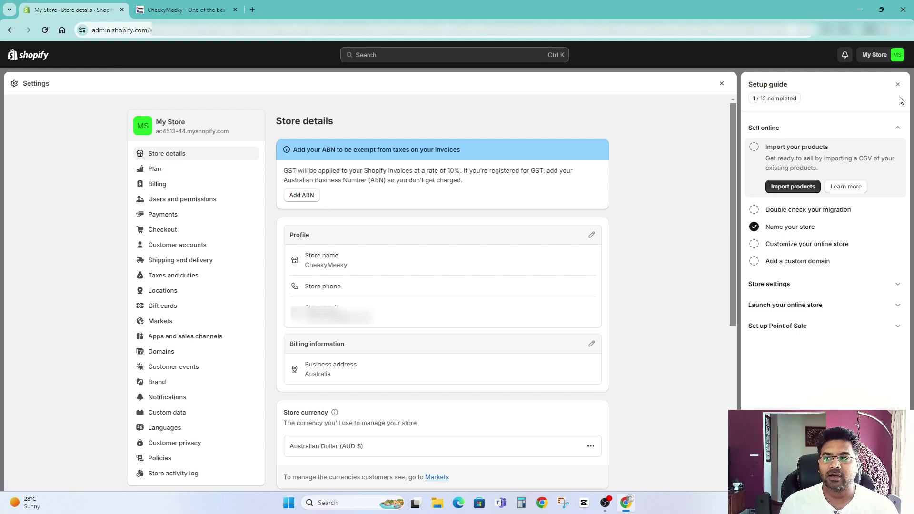
Open Plan settings, browse the Retail, Basic, Shopify and Advanced plans, then go back
left_click(193, 170)
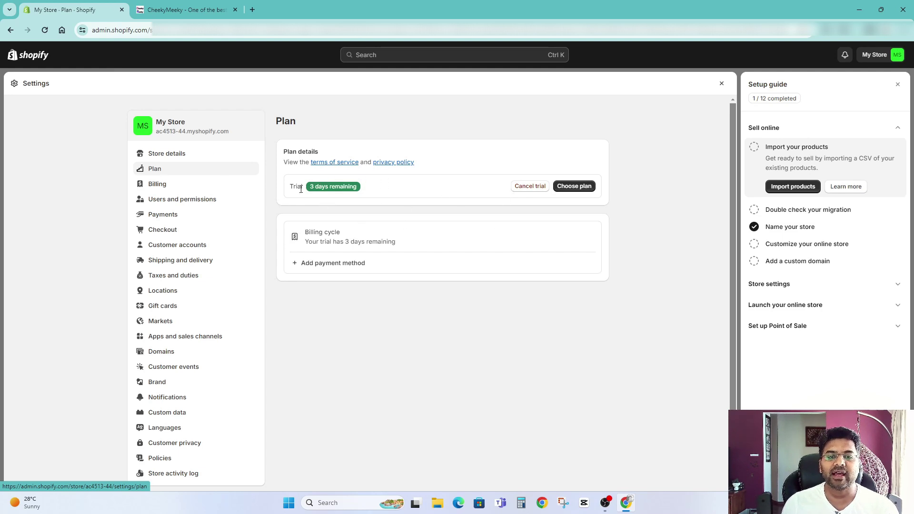
left_click(570, 192)
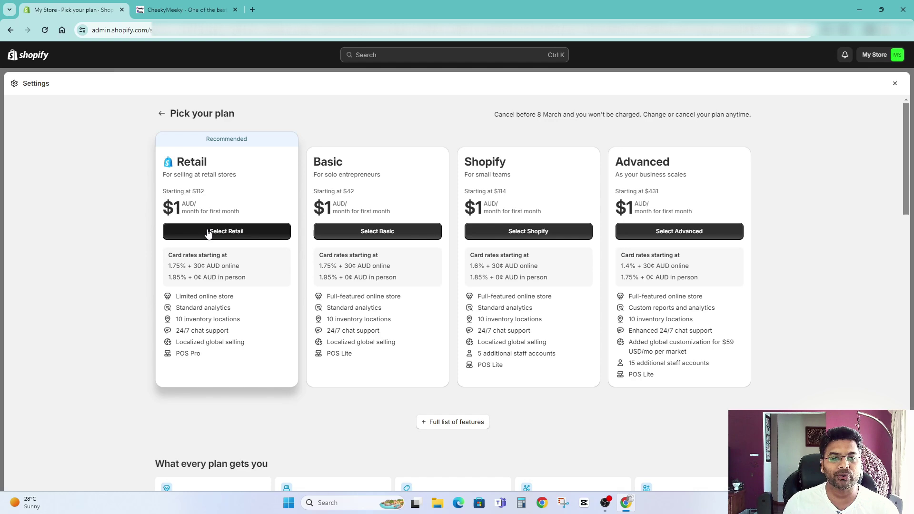
scroll(479, 365, "down", 8)
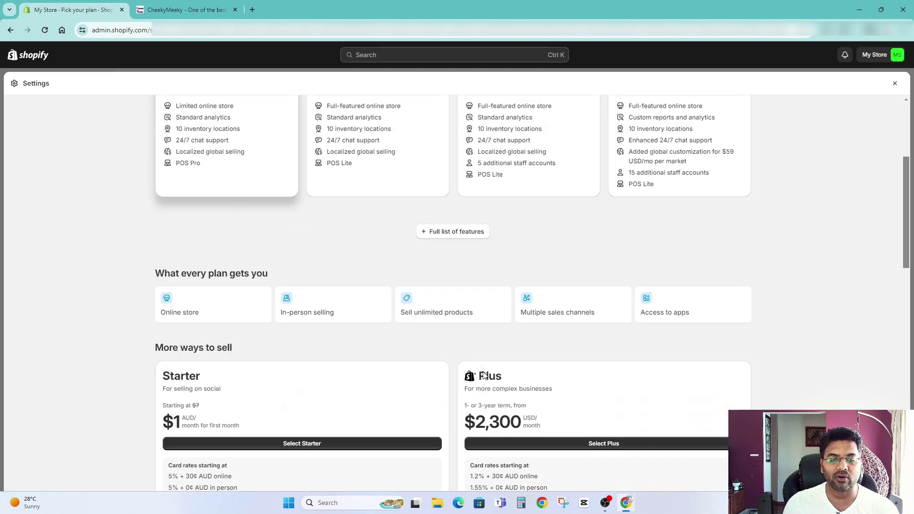
scroll(208, 271, "up", 1)
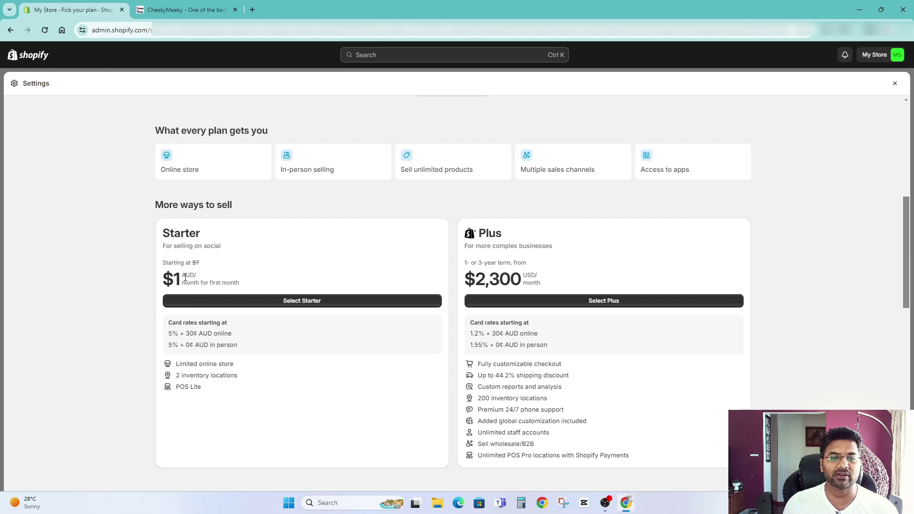
scroll(208, 322, "up", 7)
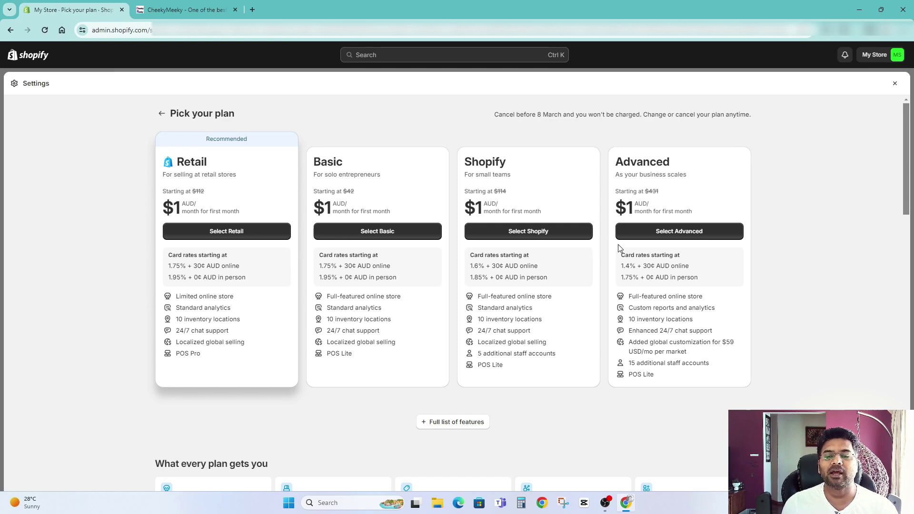
left_click(161, 113)
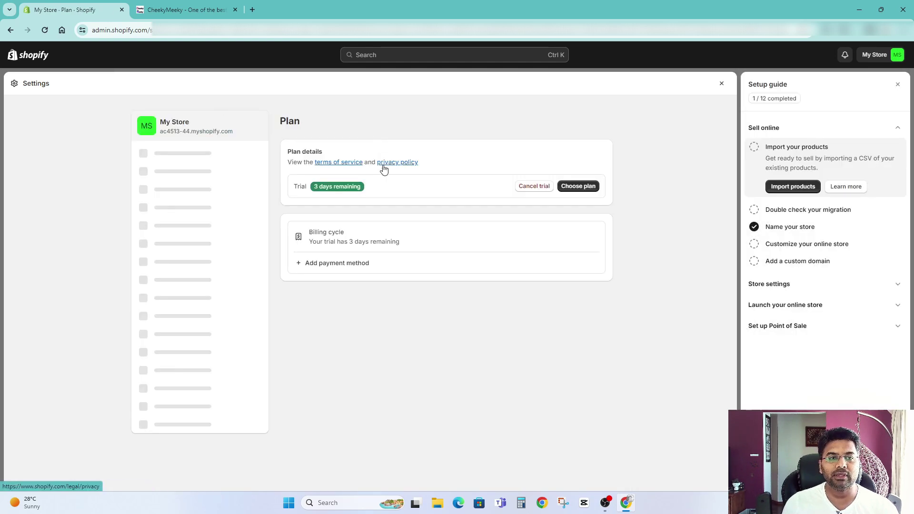
Select the Basic plan and review its subscription summary and 7 Apr 2024 billing date
left_click(578, 186)
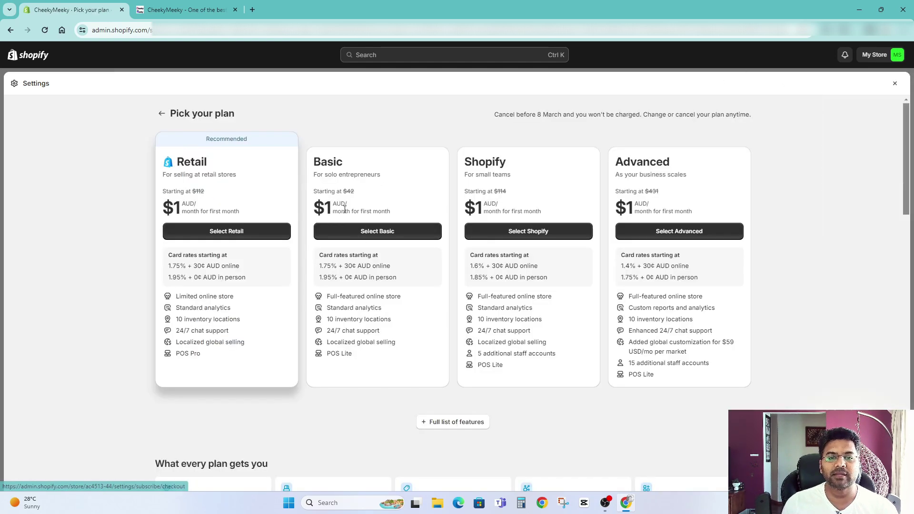
left_click(375, 232)
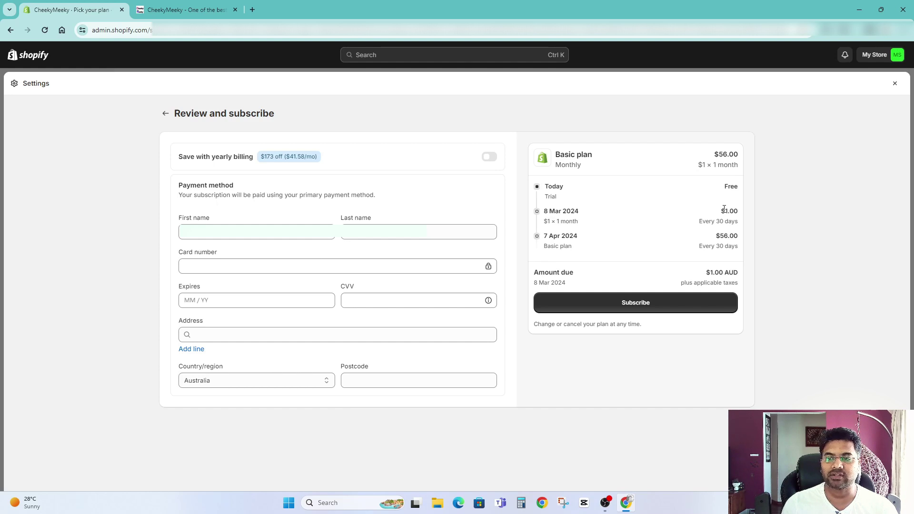
left_click_drag(585, 236, 544, 237)
left_click(629, 249)
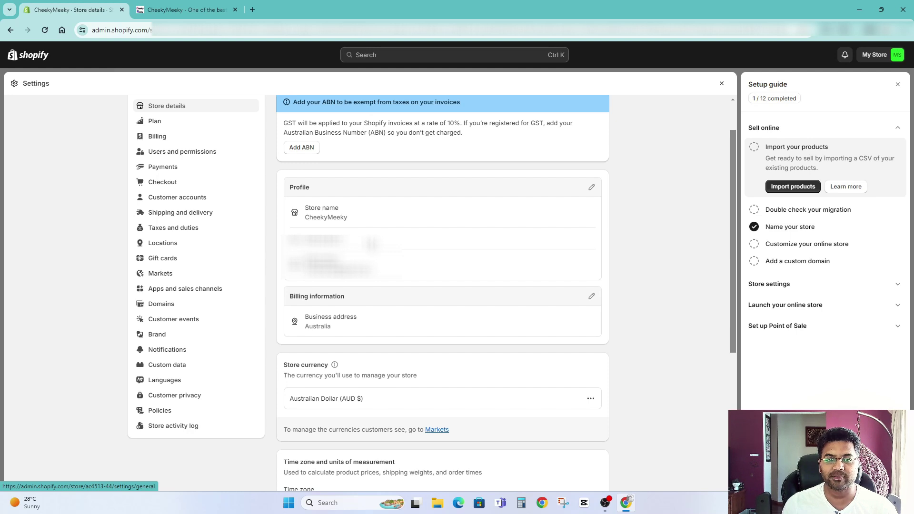
Keep the unit system at Metric and the default weight unit at kilograms
scroll(675, 335, "down", 5)
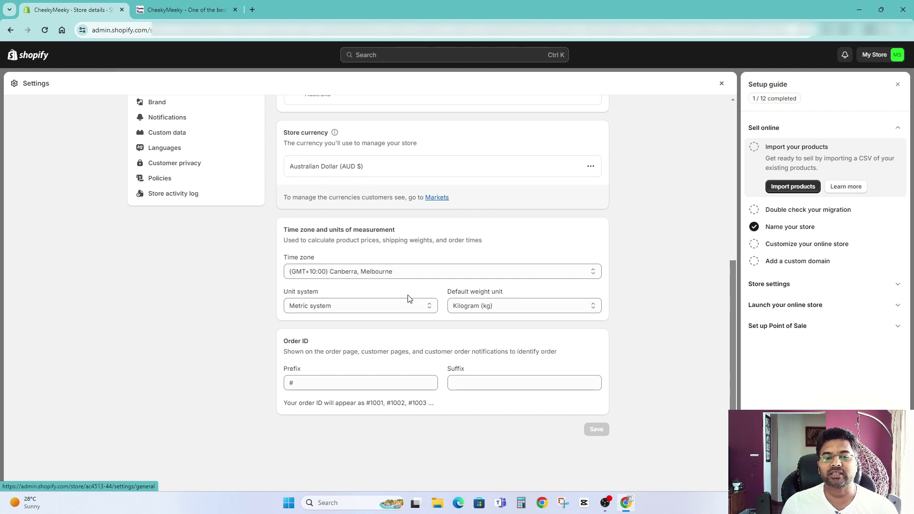
left_click(345, 307)
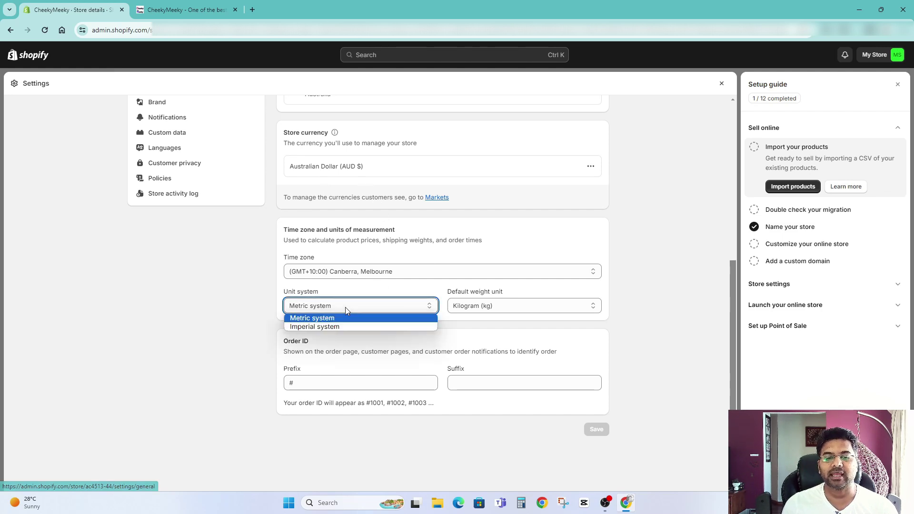
left_click(523, 308)
left_click(241, 300)
scroll(241, 300, "up", 6)
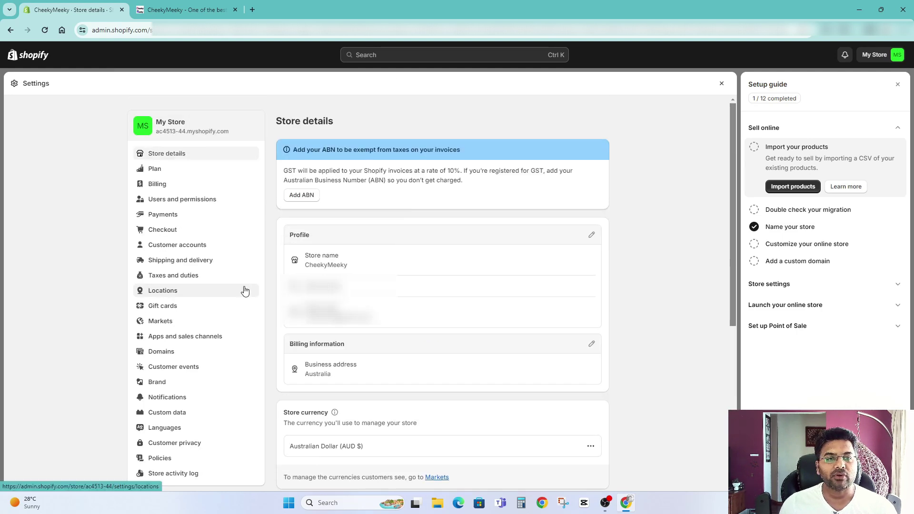
Look through Billing and Users and permissions, then close Settings back to Home
left_click(160, 184)
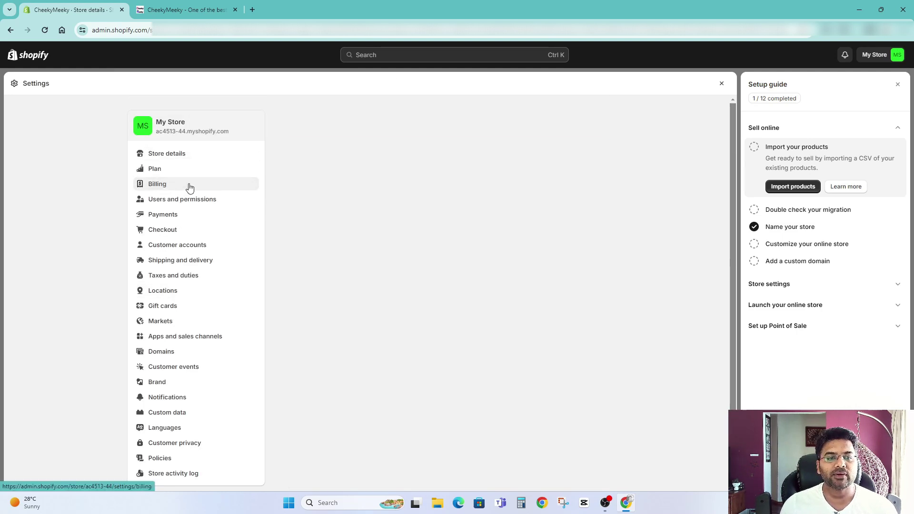
scroll(423, 346, "down", 3)
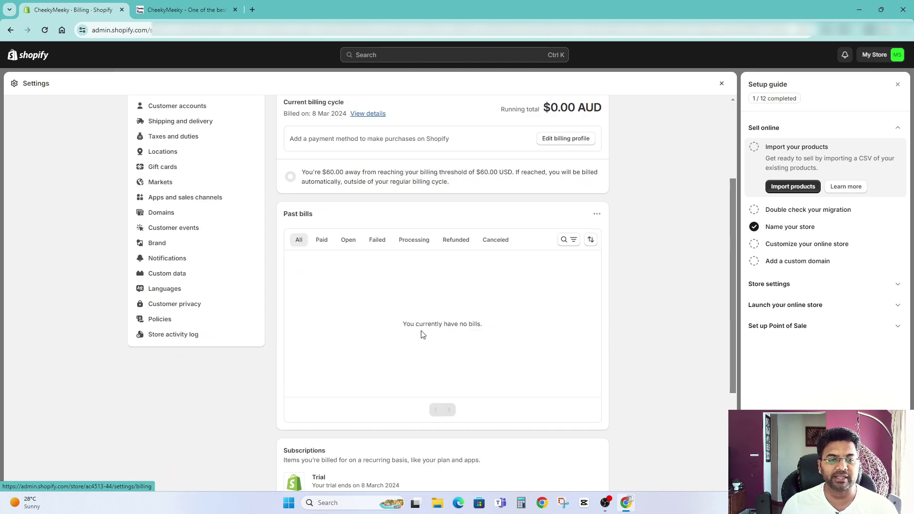
scroll(419, 347, "up", 3)
left_click(182, 198)
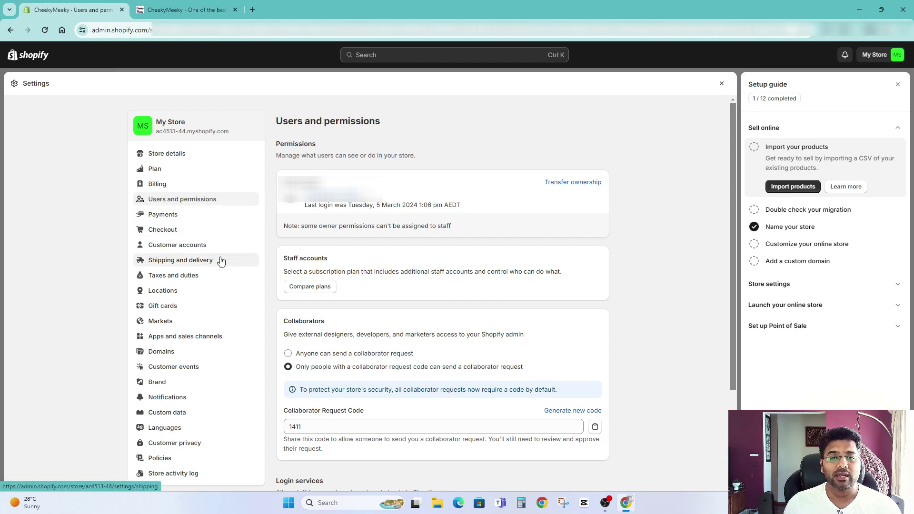
left_click(722, 84)
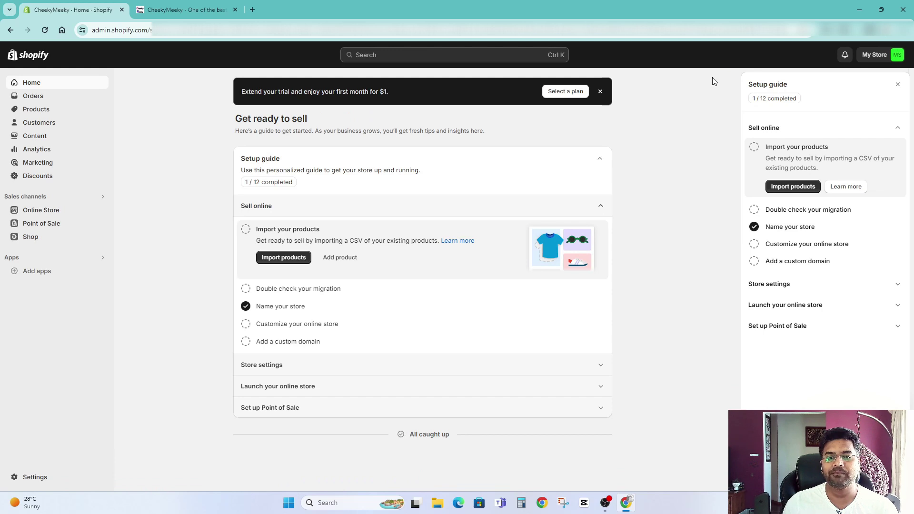
Expand Customize your online store and go to Online Store Themes, where Dawn is current
left_click(293, 325)
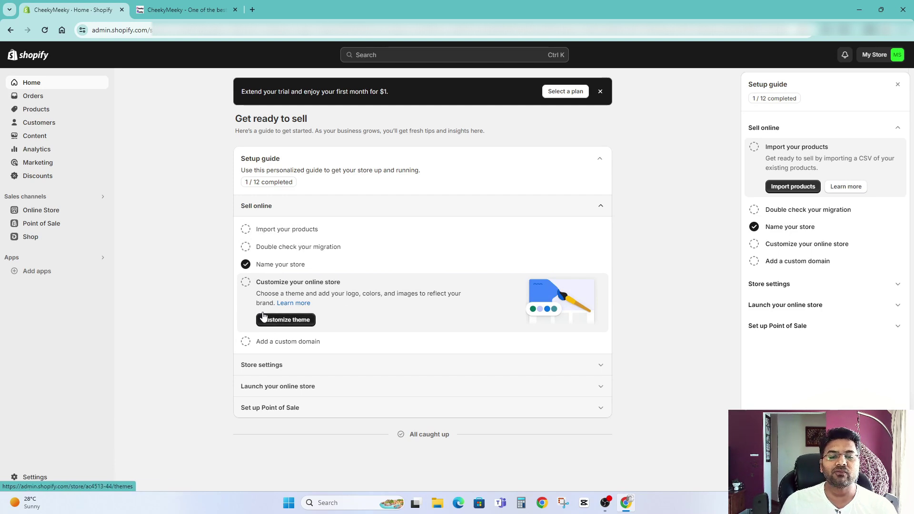
left_click(28, 211)
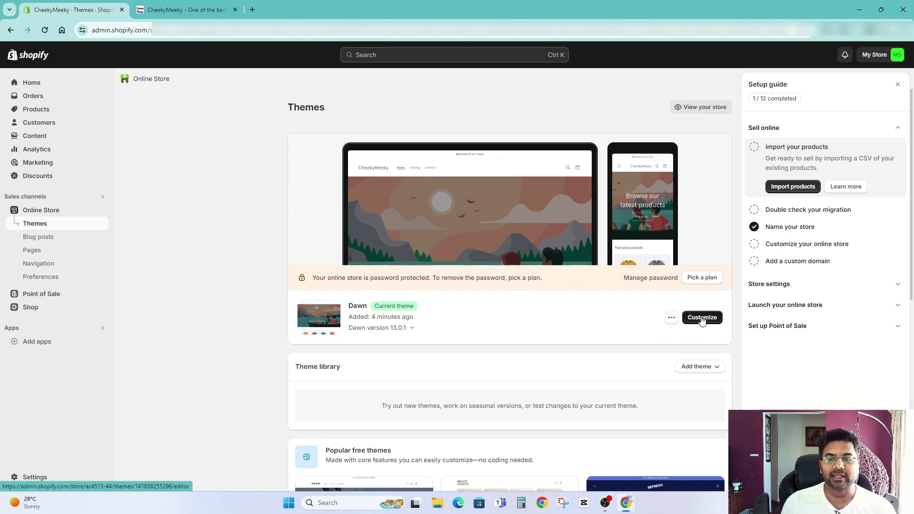
Exit the Dawn theme editor to the Themes overview and reach the Theme Store catalogue
left_click(701, 319)
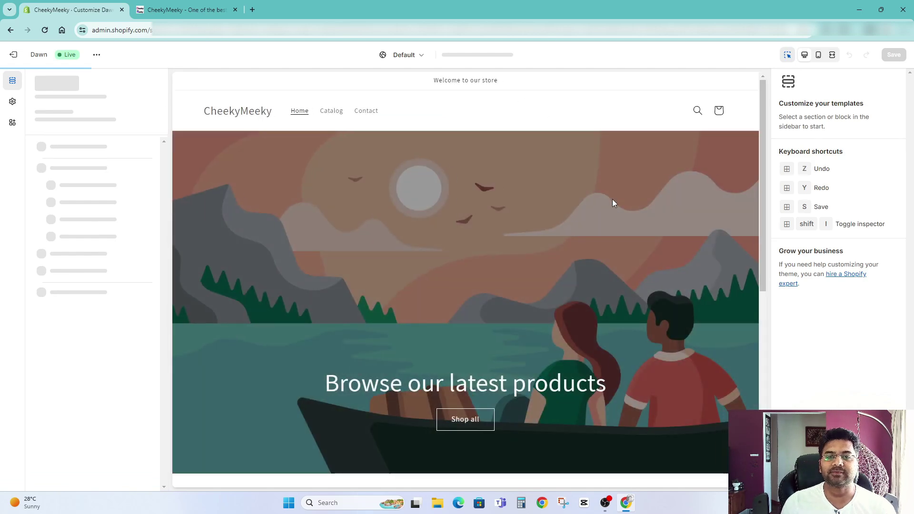
scroll(638, 257, "down", 8)
scroll(404, 190, "up", 8)
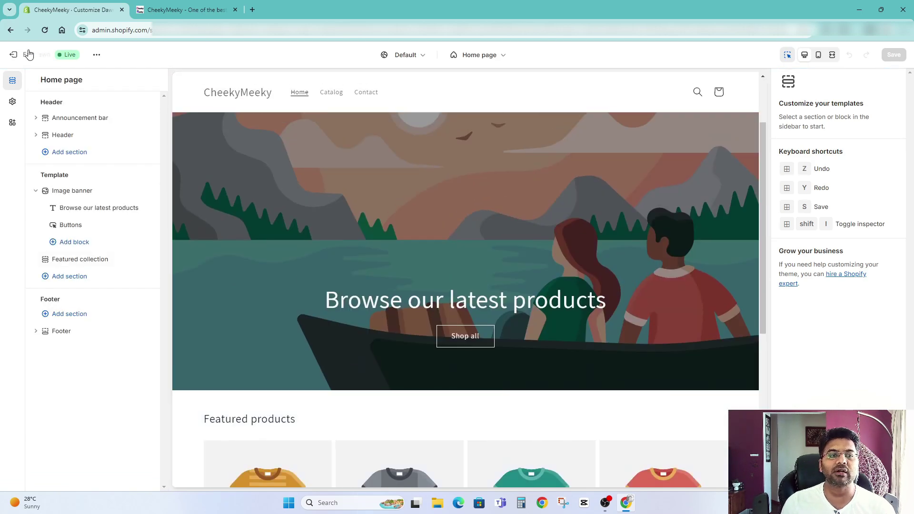
left_click(14, 54)
scroll(570, 252, "down", 4)
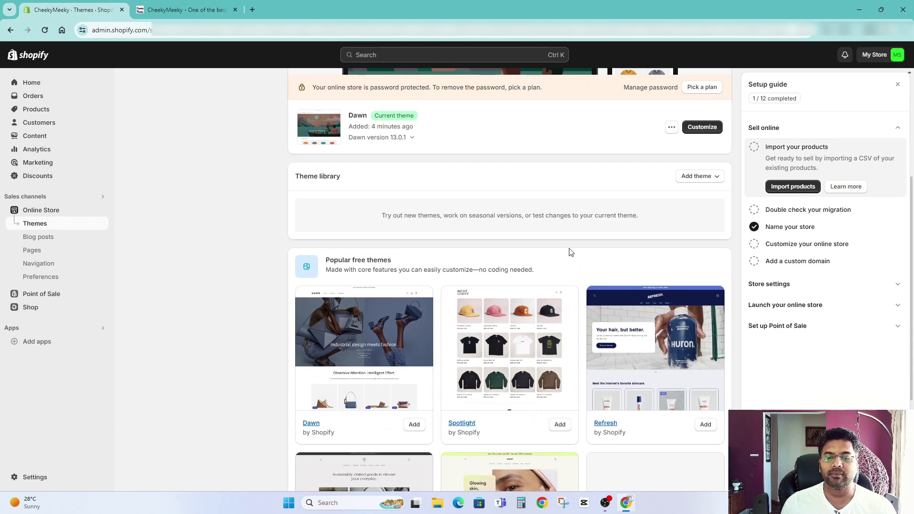
scroll(576, 256, "down", 3)
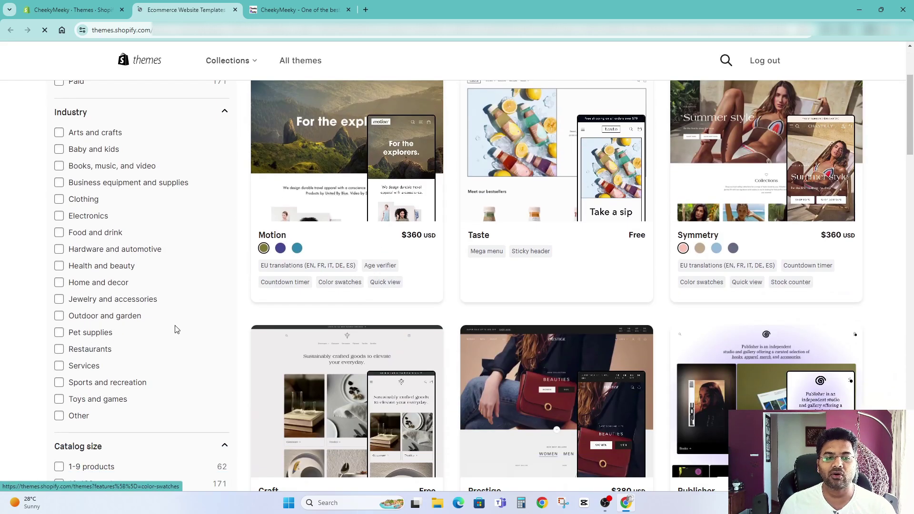
scroll(285, 333, "down", 3)
Filter the Theme Store to the 12 Free themes and bring up link options on the Sense card
scroll(306, 387, "up", 6)
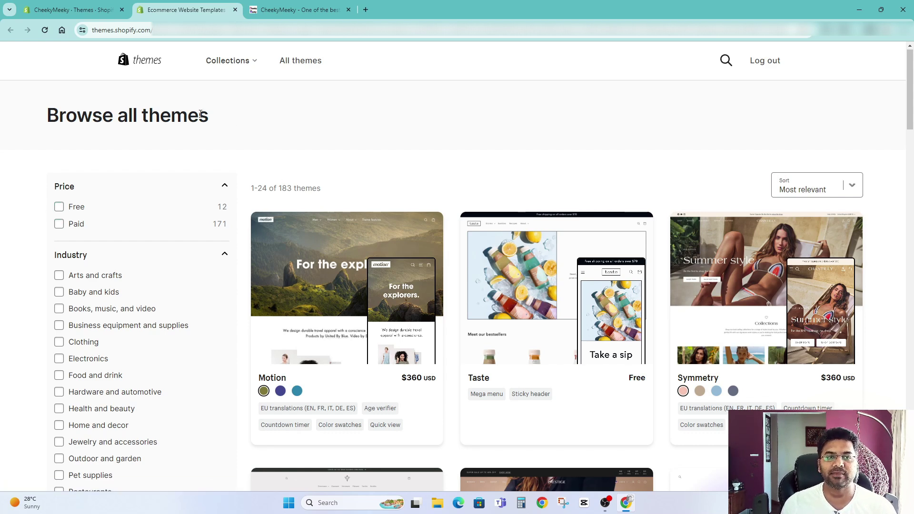
left_click(59, 207)
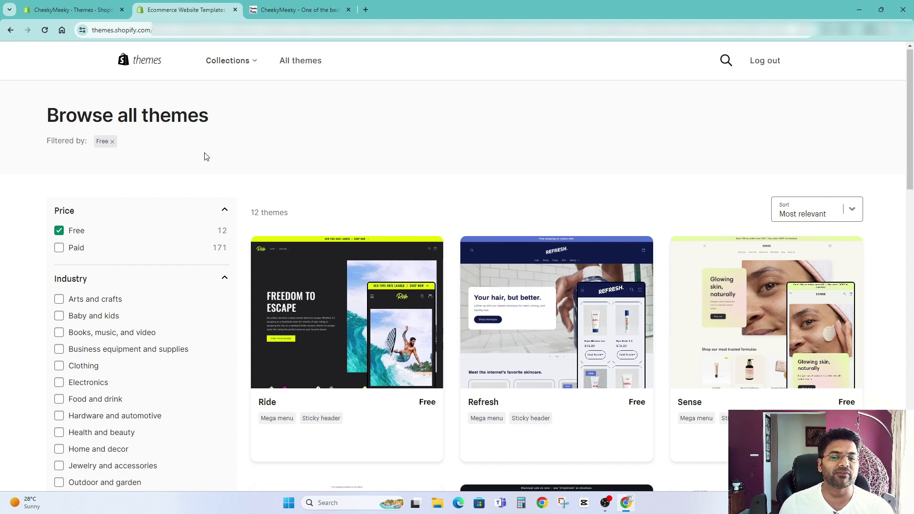
scroll(578, 237, "down", 3)
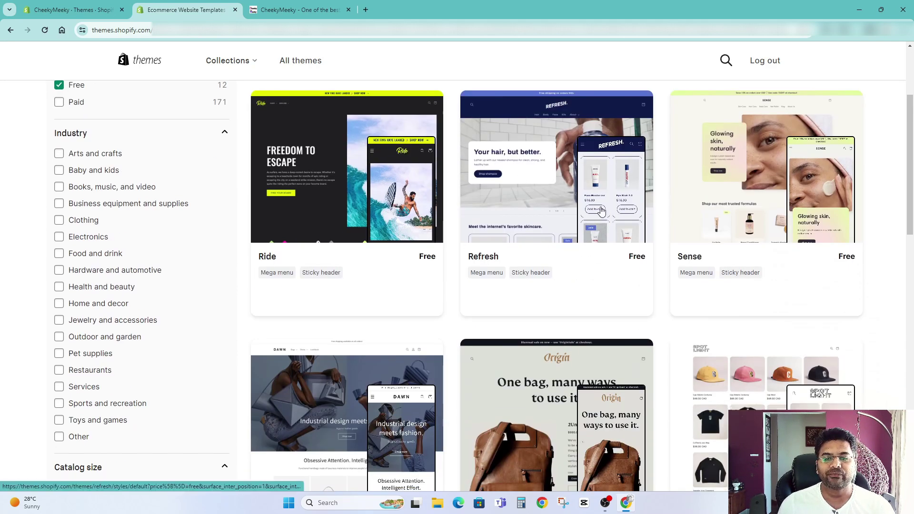
scroll(199, 151, "up", 1)
scroll(642, 262, "down", 13)
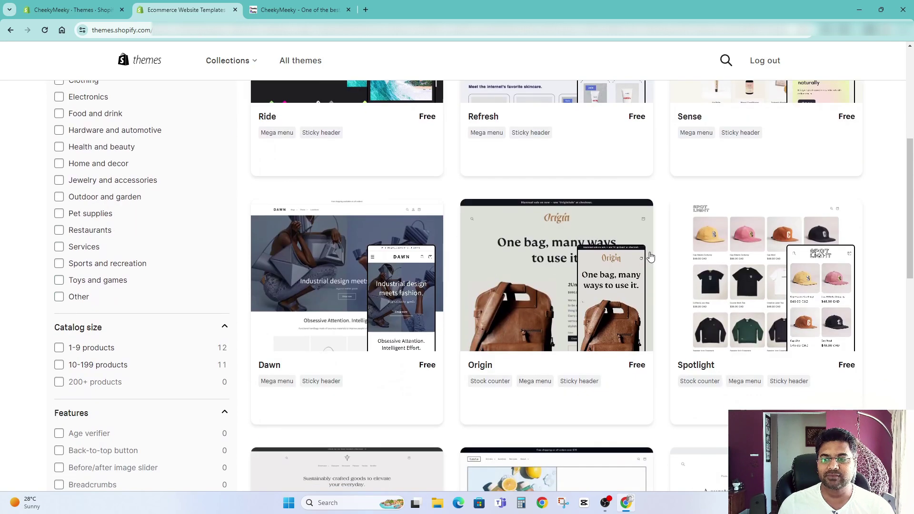
scroll(638, 267, "up", 13)
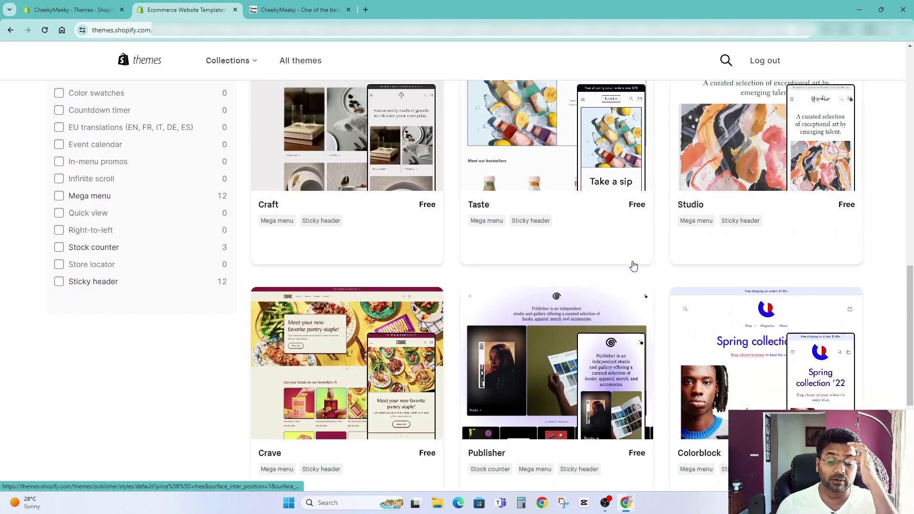
scroll(686, 315, "down", 2)
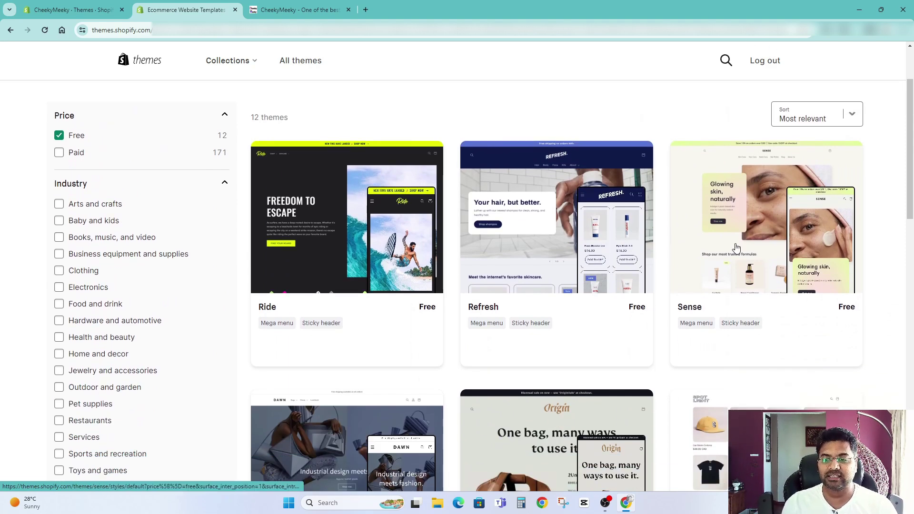
right_click(765, 217)
Open the Sense theme page in a new tab and scroll through its features
left_click(723, 228)
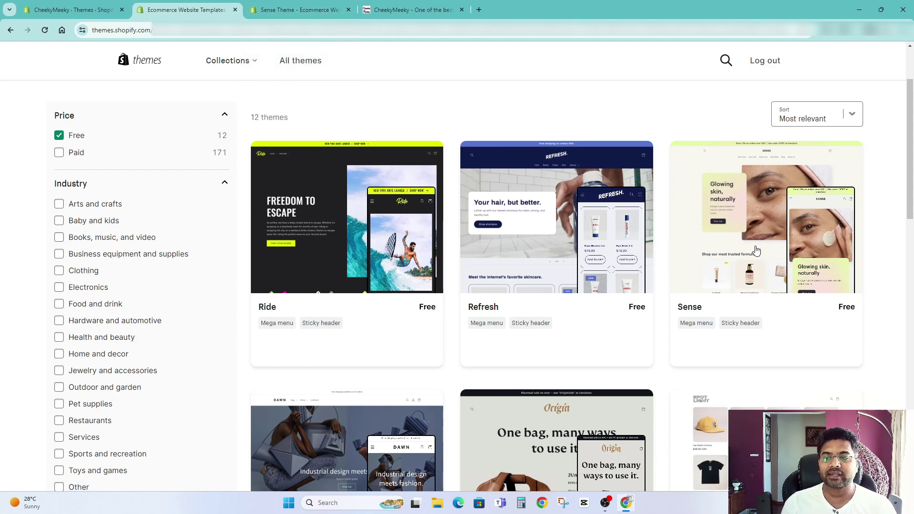
left_click(275, 6)
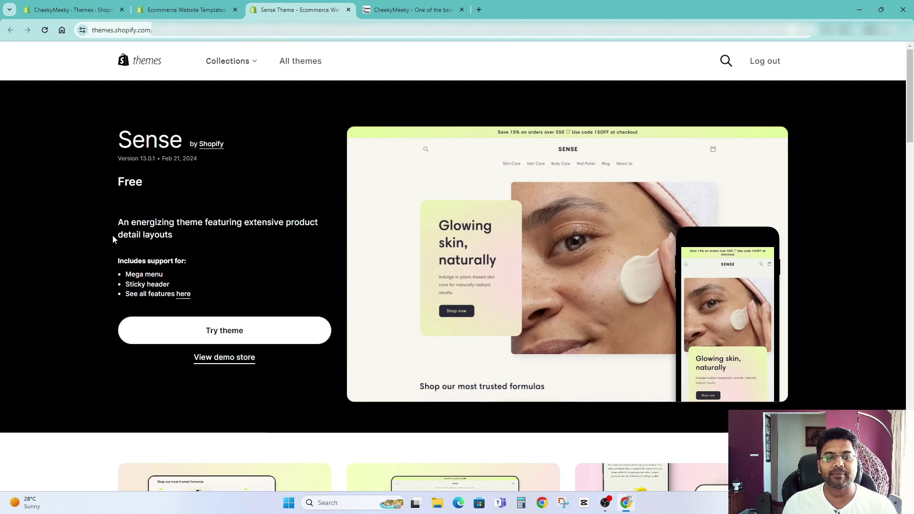
scroll(794, 306, "down", 12)
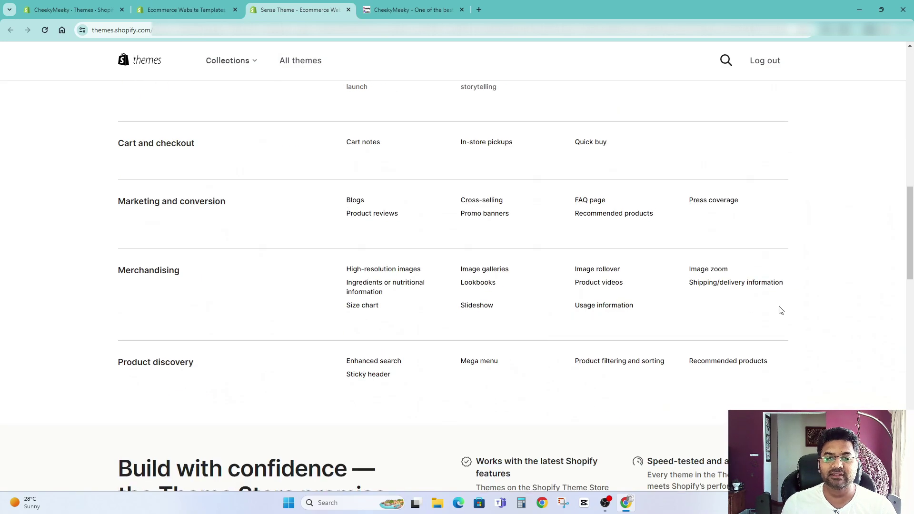
scroll(777, 310, "up", 6)
scroll(777, 311, "down", 4)
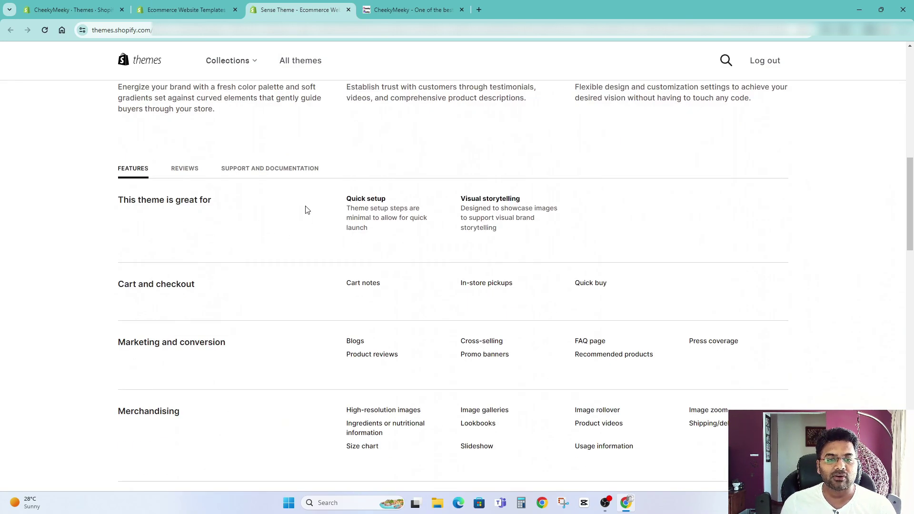
scroll(445, 333, "down", 7)
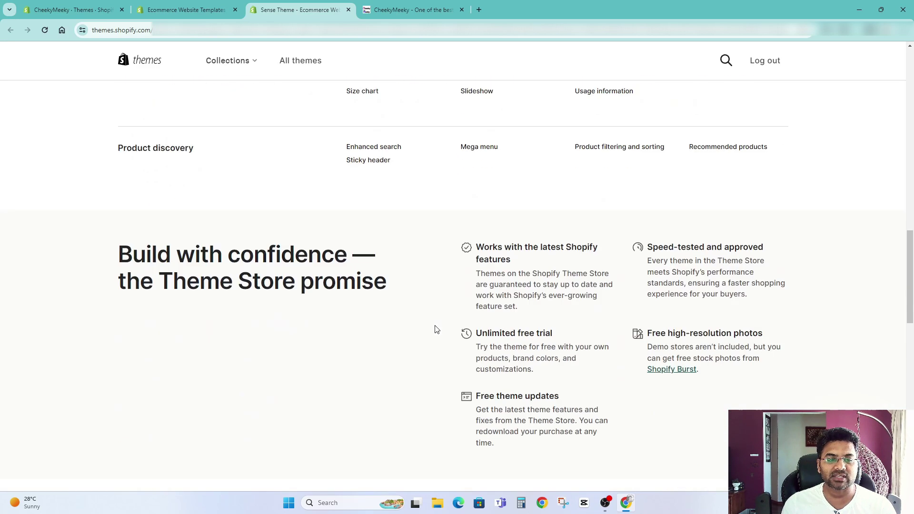
scroll(435, 327, "up", 7)
scroll(436, 329, "up", 15)
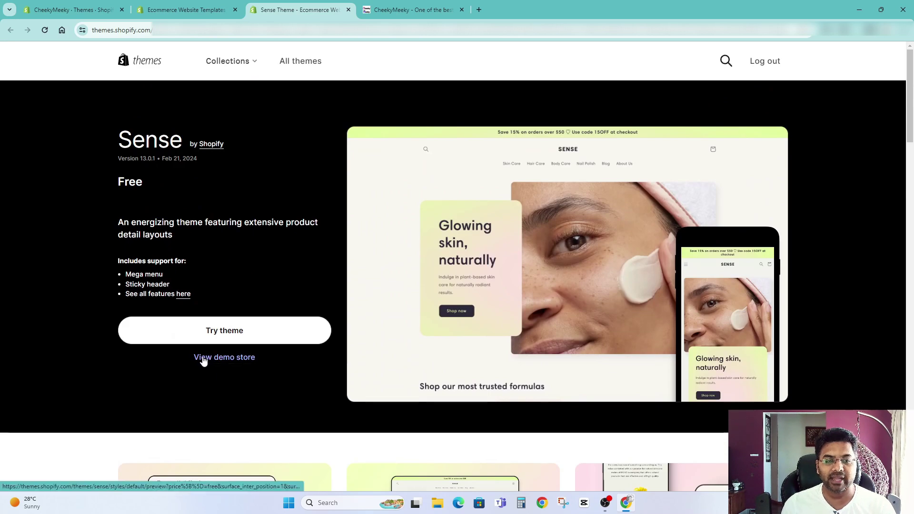
Browse the Sense demo storefront
left_click(203, 360)
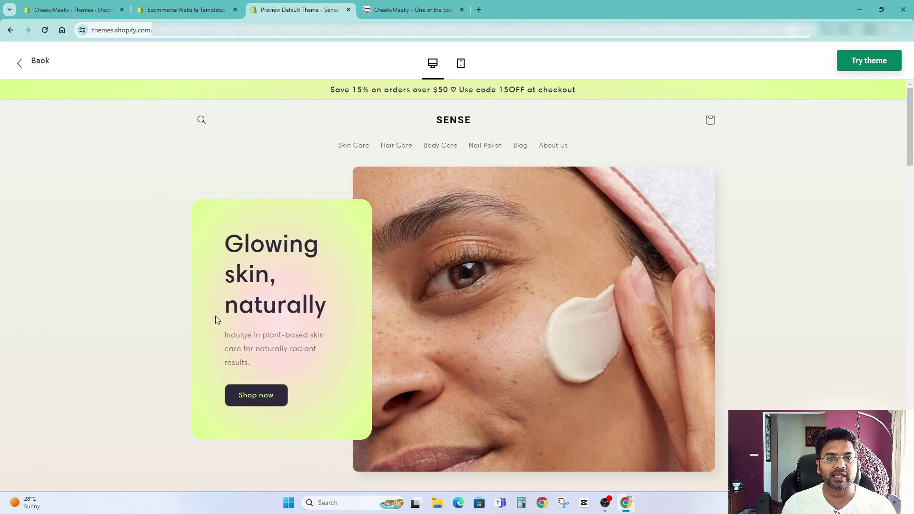
scroll(478, 270, "down", 20)
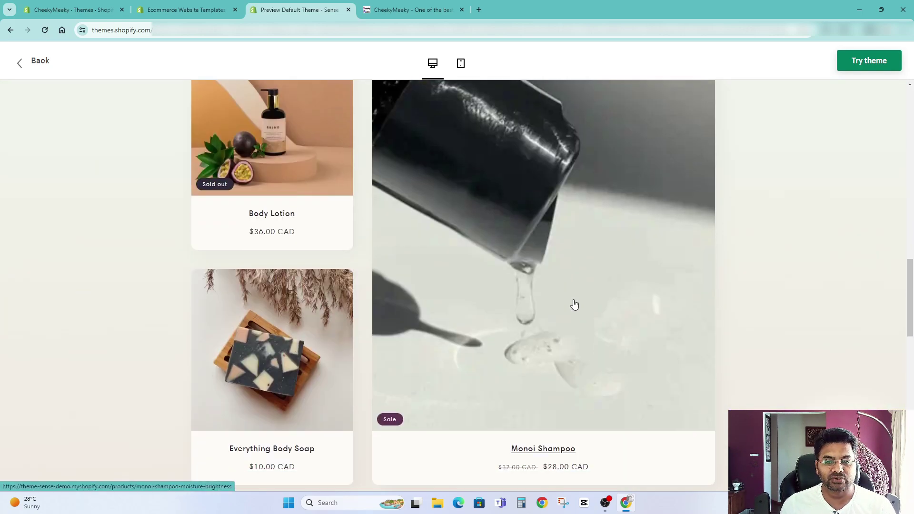
scroll(552, 295, "down", 10)
scroll(476, 257, "up", 15)
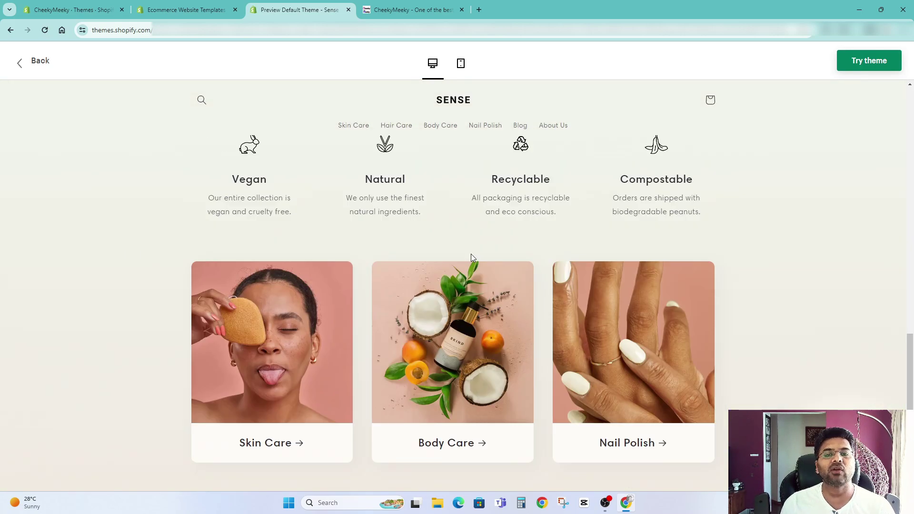
scroll(416, 312, "up", 8)
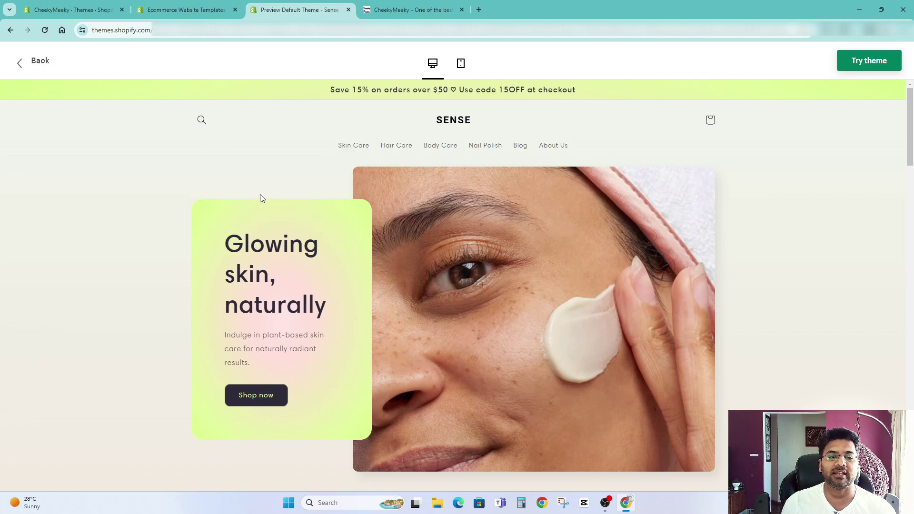
scroll(261, 199, "down", 5)
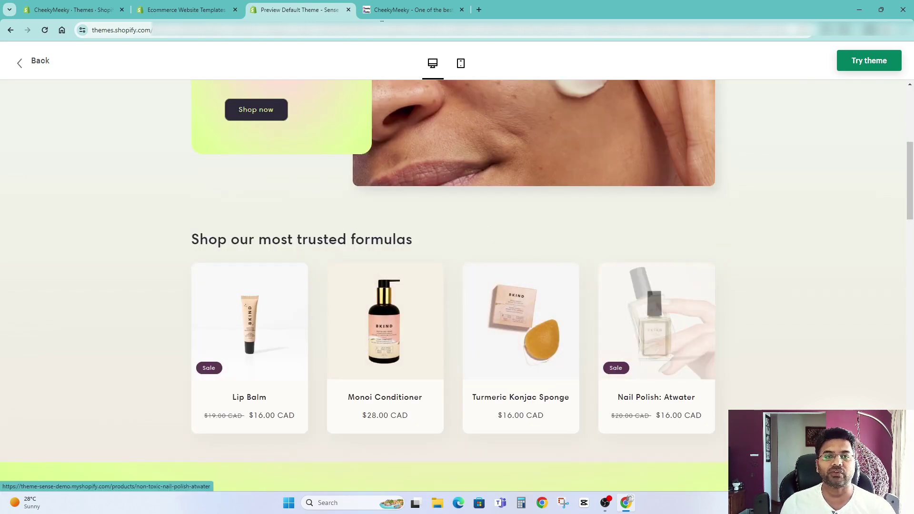
Return to the free themes, open Sense's details and add it with Try theme
left_click(237, 14)
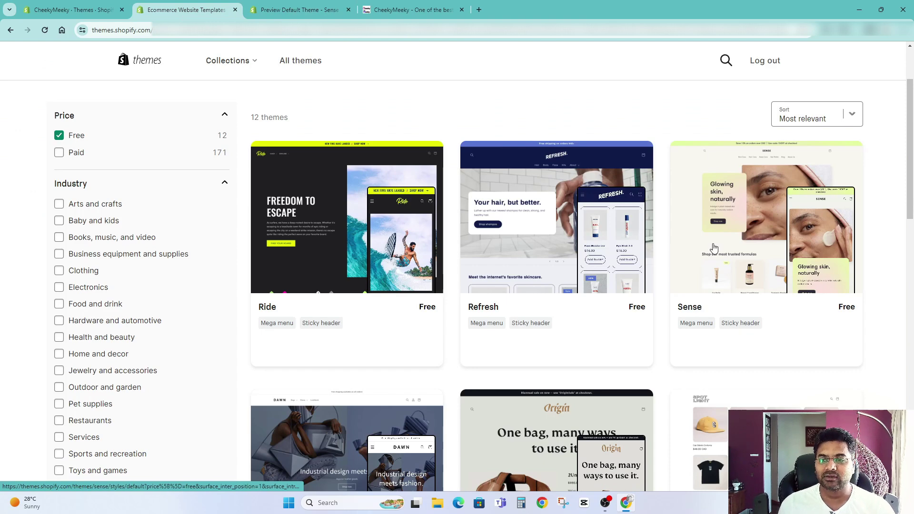
left_click(759, 244)
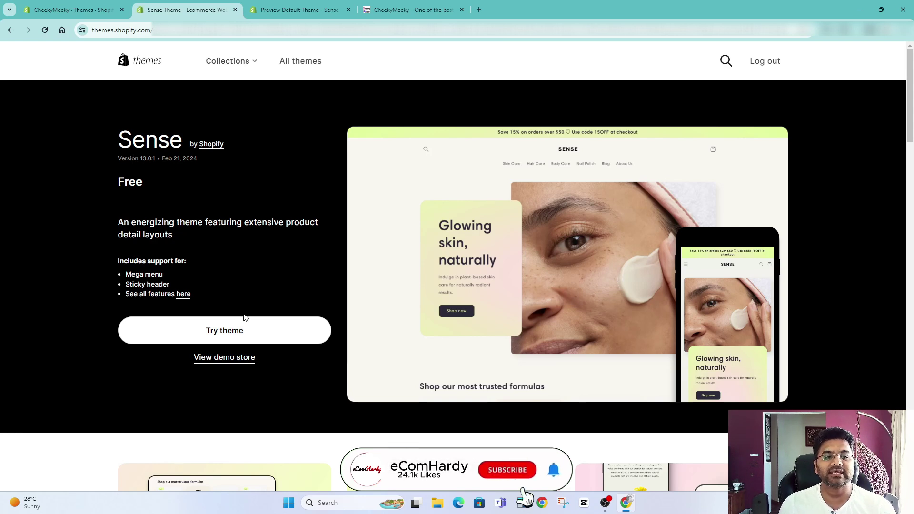
left_click(228, 334)
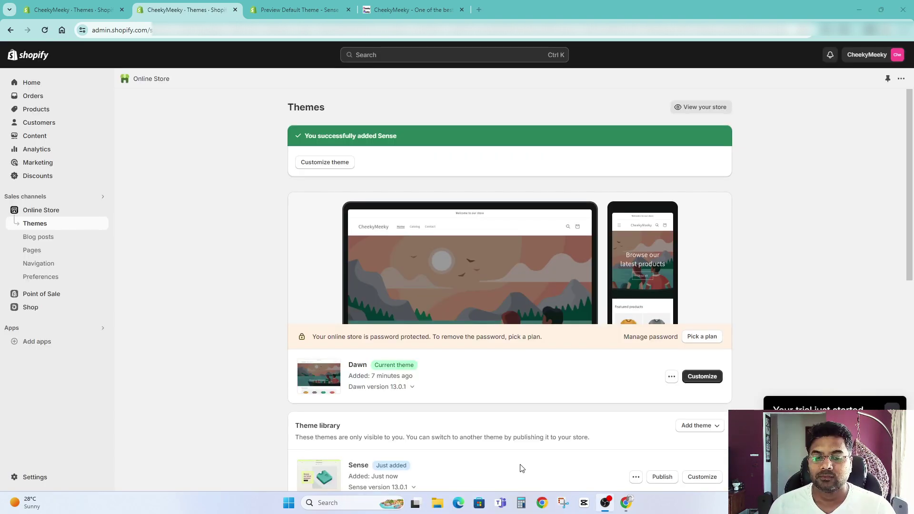
Check the Dawn and Sense option menus, then bring up link options for Dawn's Preview
scroll(554, 355, "down", 3)
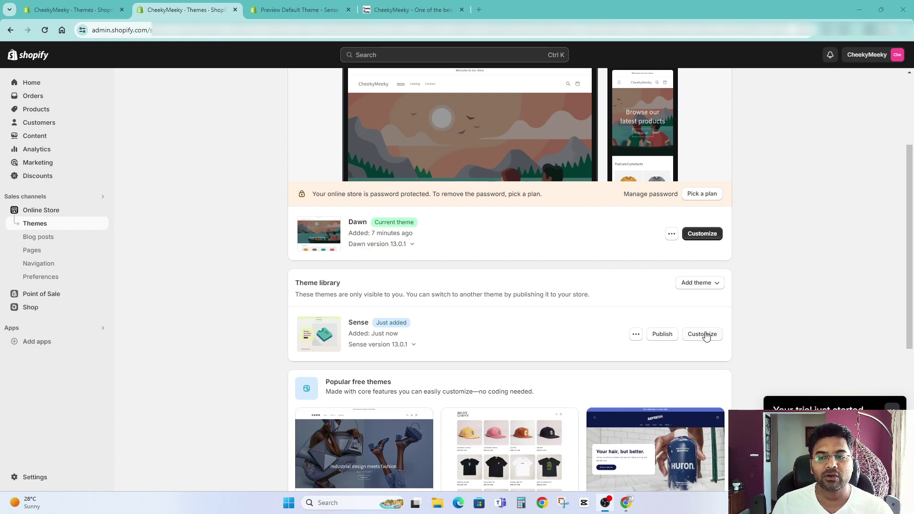
scroll(706, 335, "up", 3)
scroll(704, 362, "down", 3)
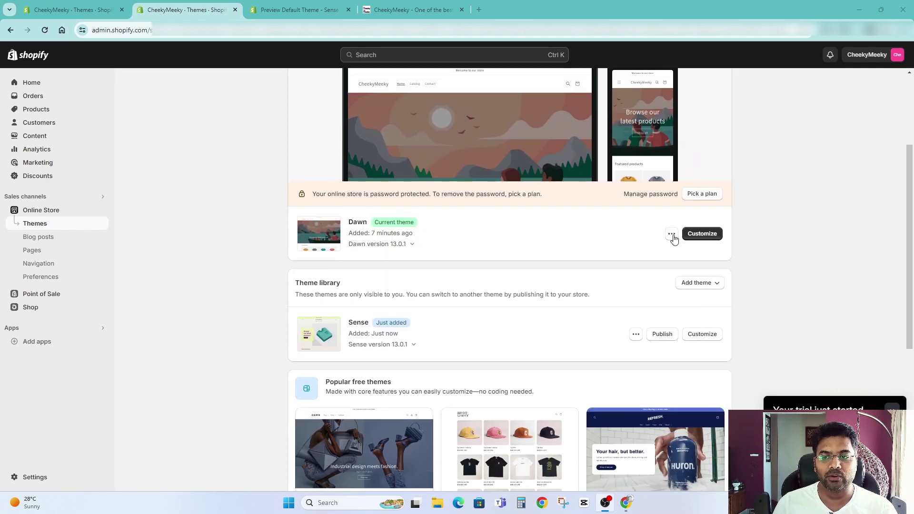
left_click(672, 235)
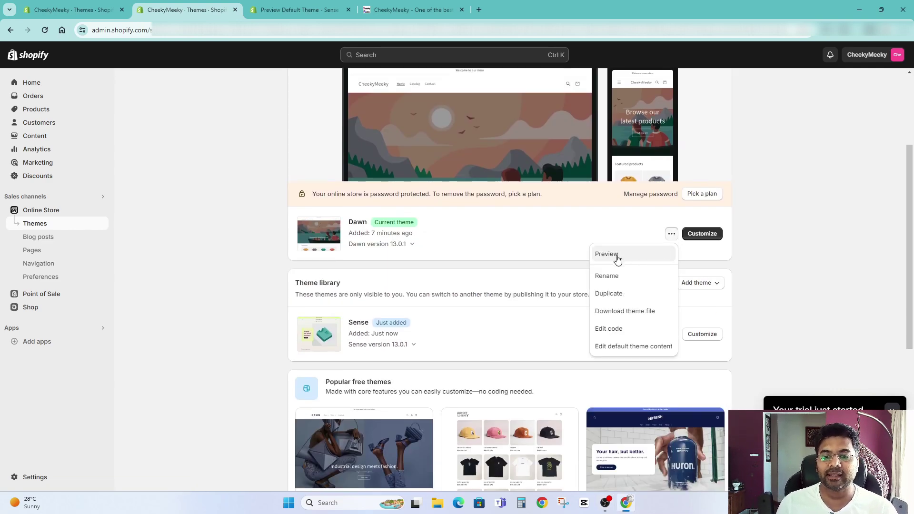
left_click(671, 236)
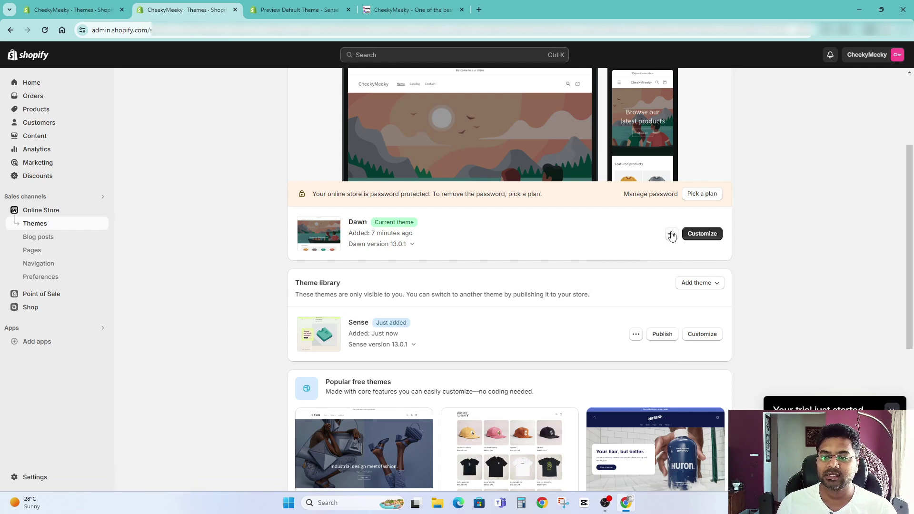
left_click(636, 335)
left_click(739, 298)
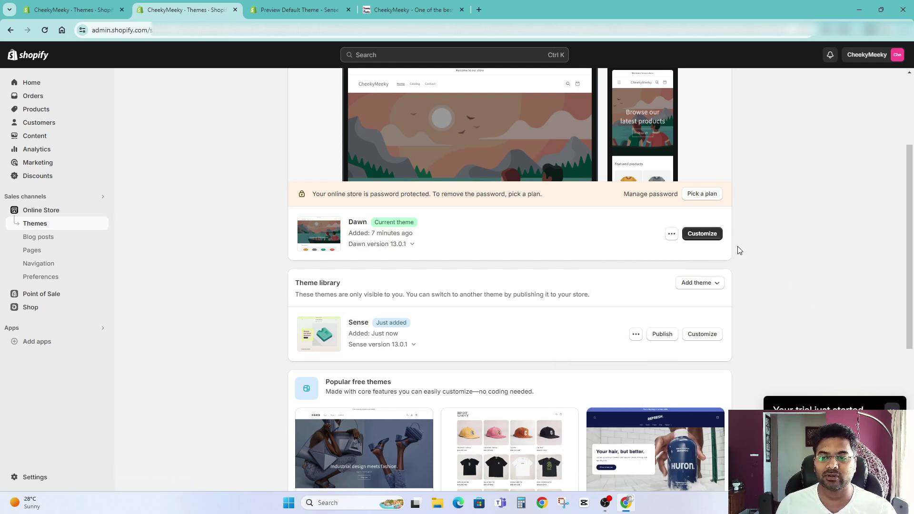
left_click(671, 234)
right_click(614, 255)
Preview Dawn in a new tab, view its Catalog with 0 products, then go back to the Sense preview
left_click(646, 261)
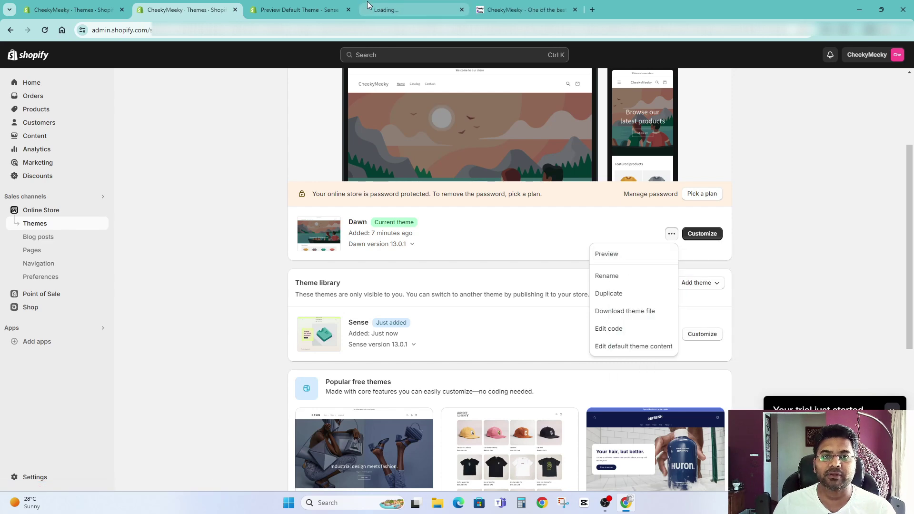
left_click(402, 10)
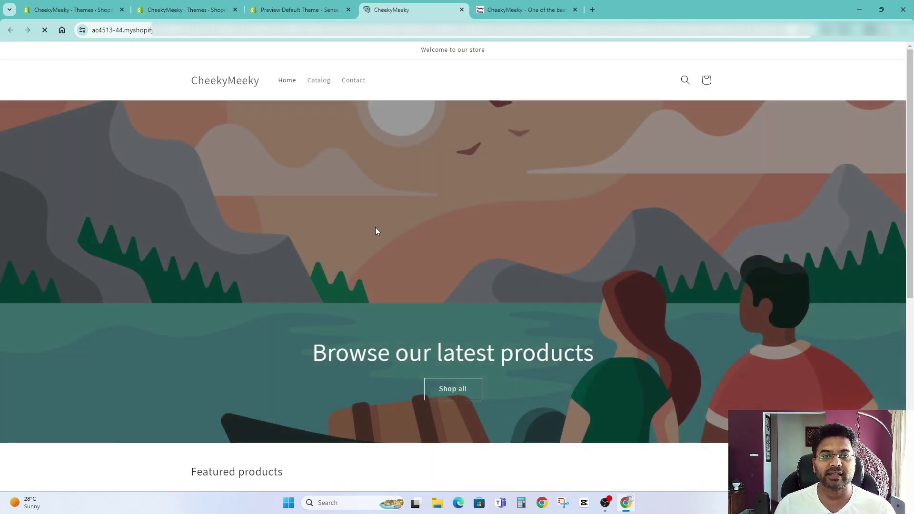
scroll(398, 255, "down", 7)
scroll(656, 319, "up", 7)
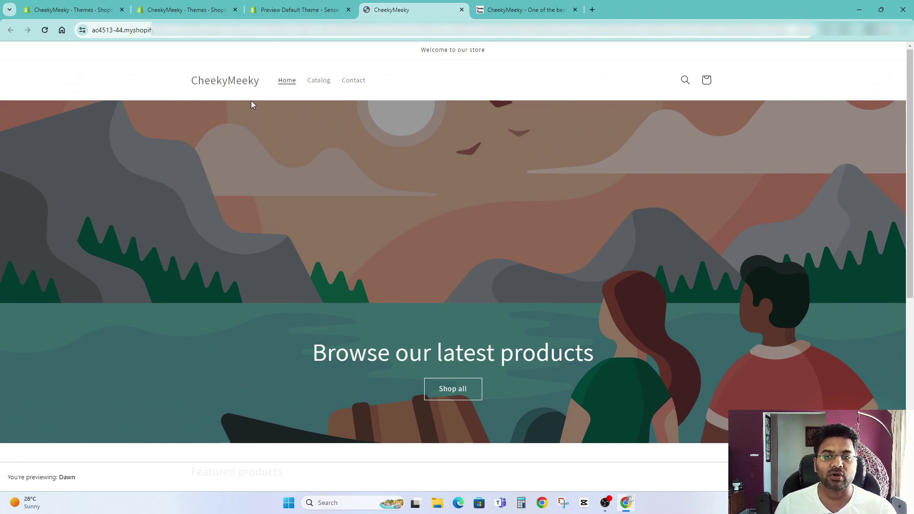
scroll(532, 178, "down", 7)
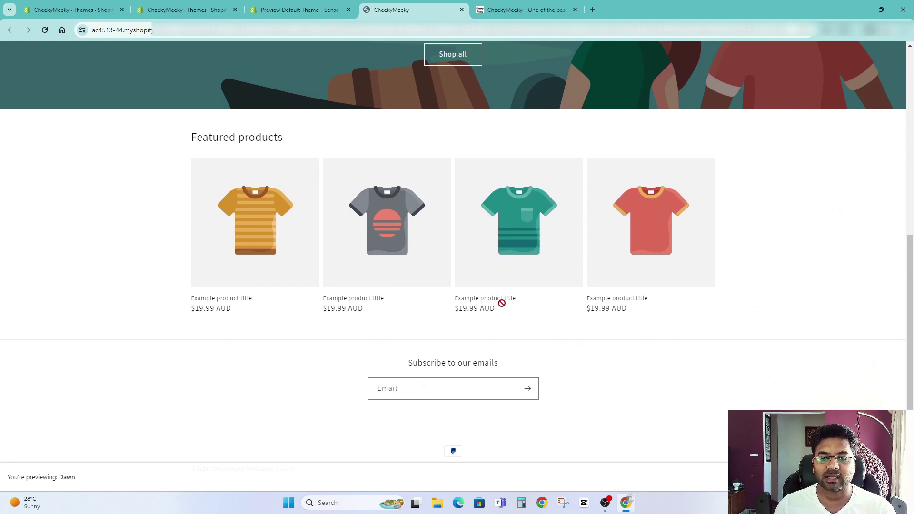
scroll(827, 261, "up", 1)
scroll(827, 262, "up", 5)
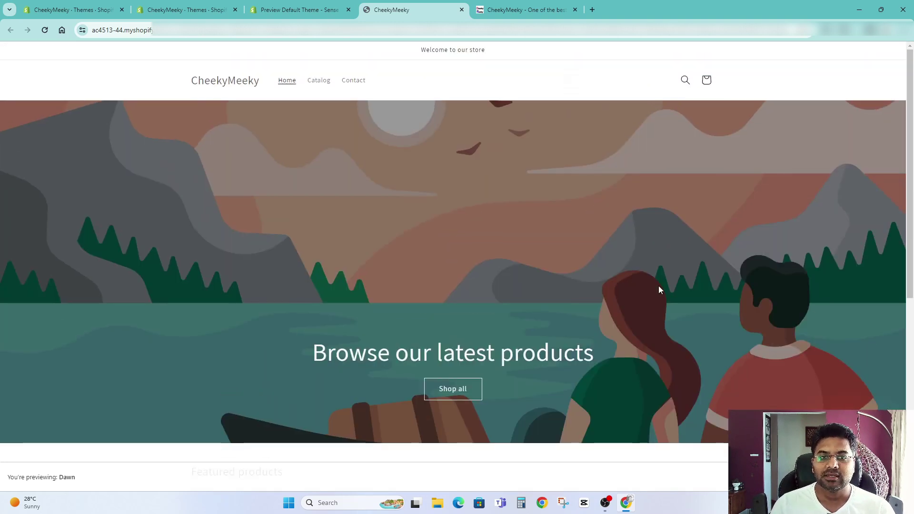
left_click(318, 80)
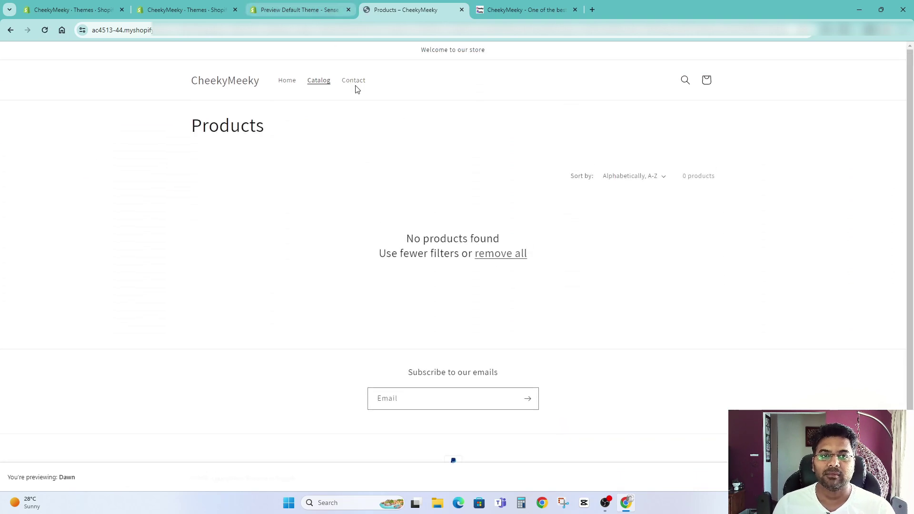
left_click(281, 13)
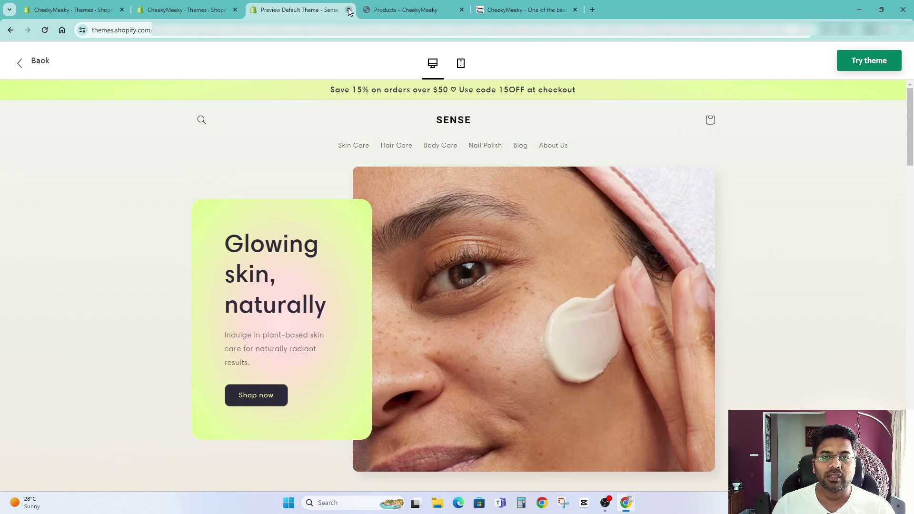
Close both preview tabs and open the Sense theme in the theme editor
left_click(349, 11)
left_click(349, 10)
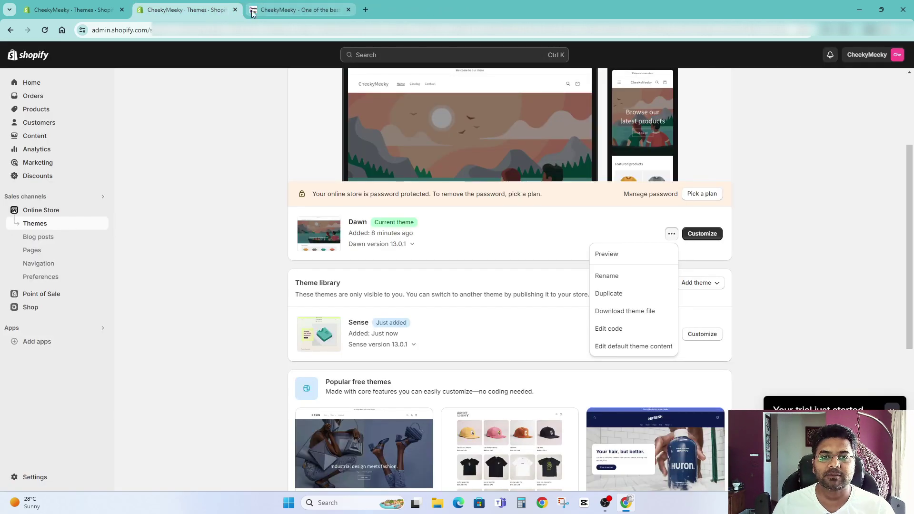
left_click(835, 295)
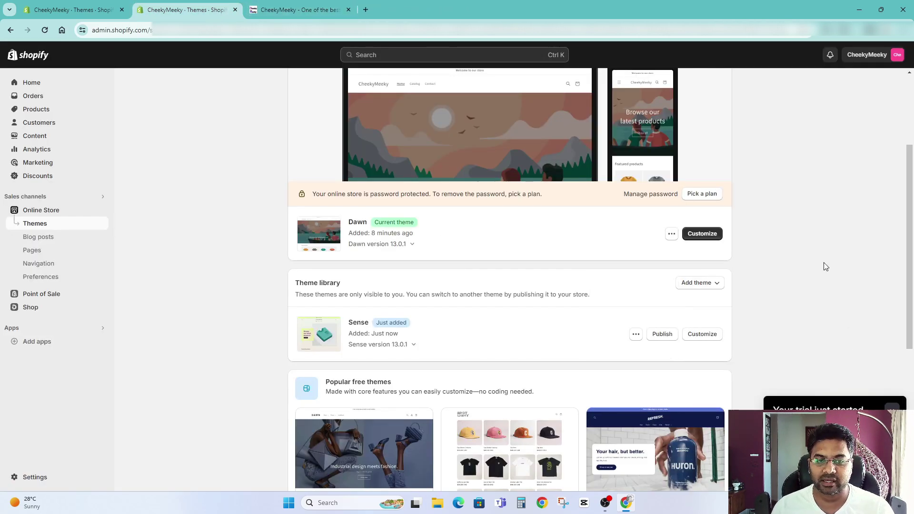
left_click(704, 335)
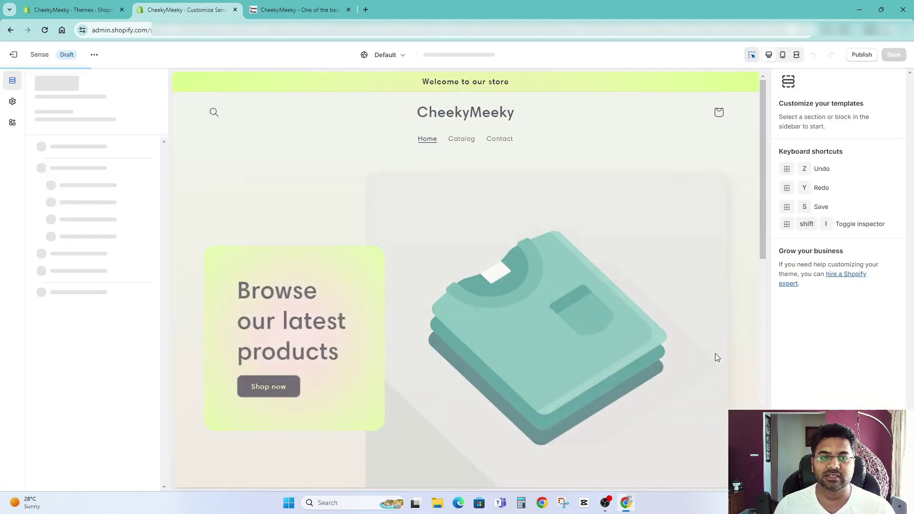
Browse the product and page templates, then select the Sense header for editing
scroll(492, 320, "down", 10)
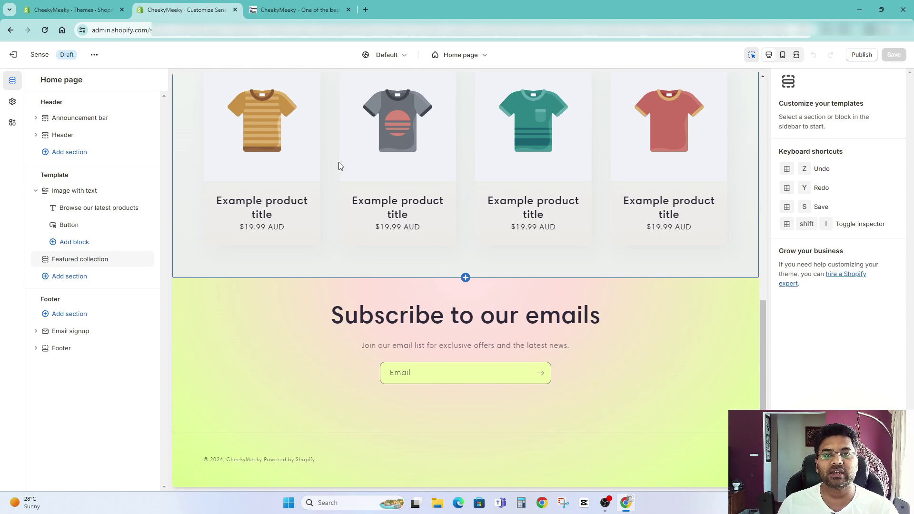
scroll(463, 167, "up", 10)
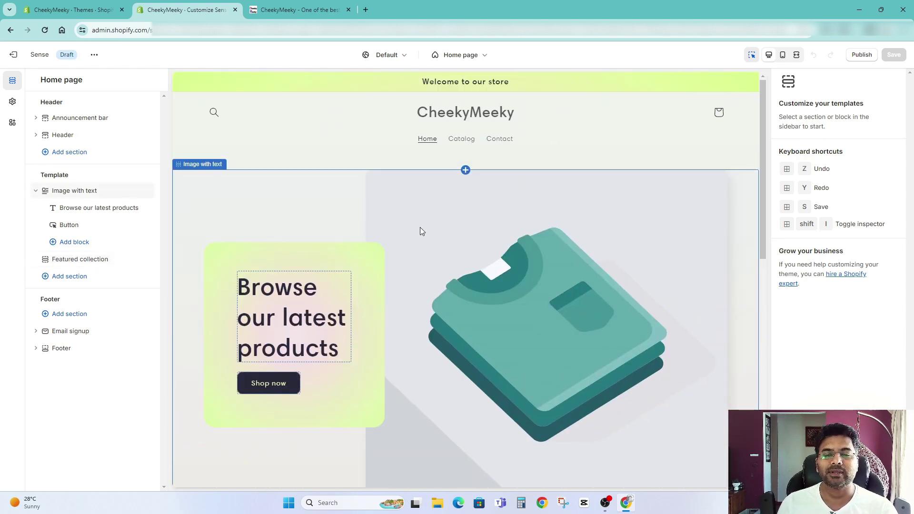
scroll(509, 236, "down", 7)
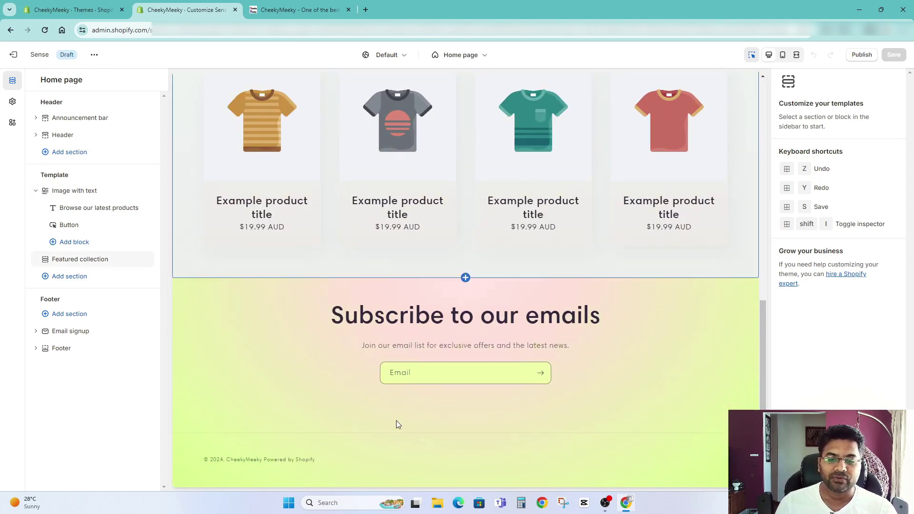
scroll(447, 319, "up", 14)
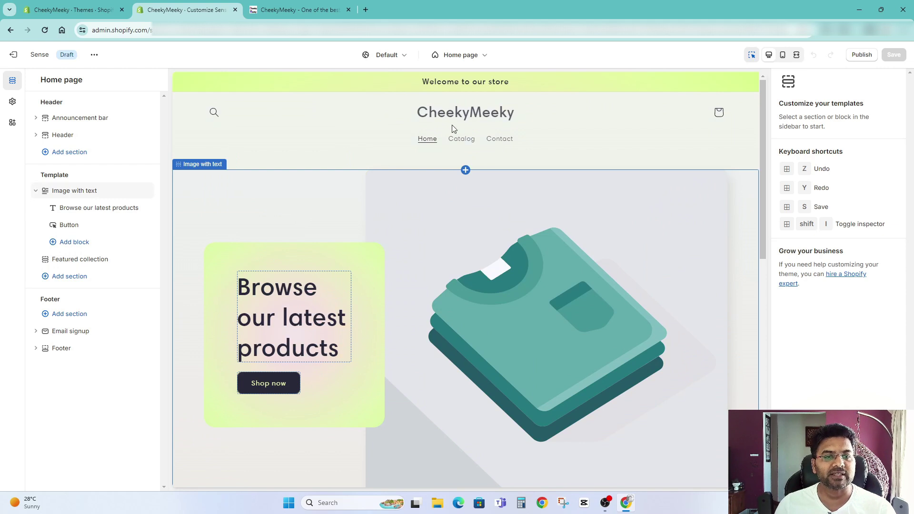
left_click(460, 55)
left_click(451, 121)
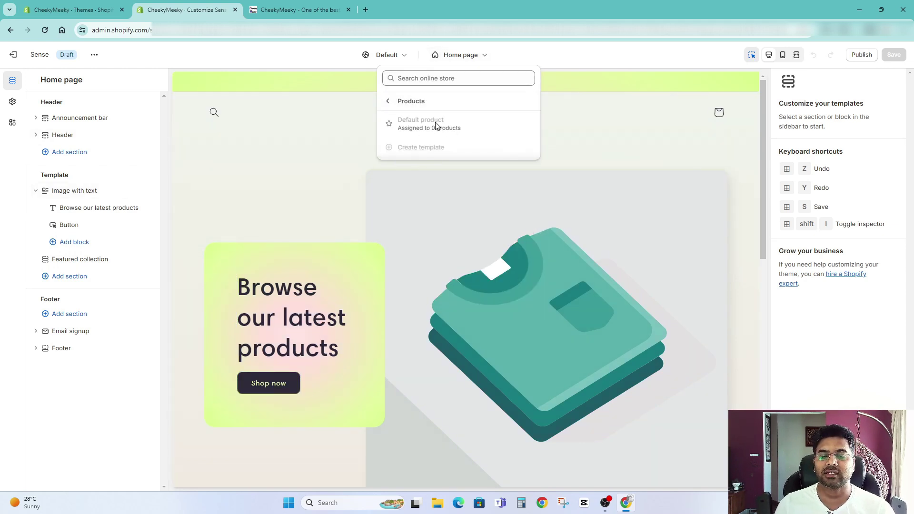
left_click(453, 55)
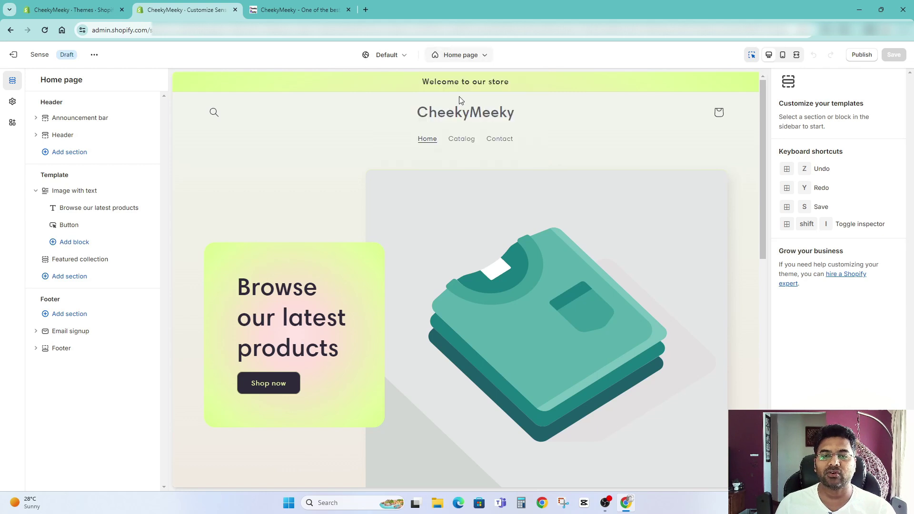
left_click(457, 55)
left_click(415, 185)
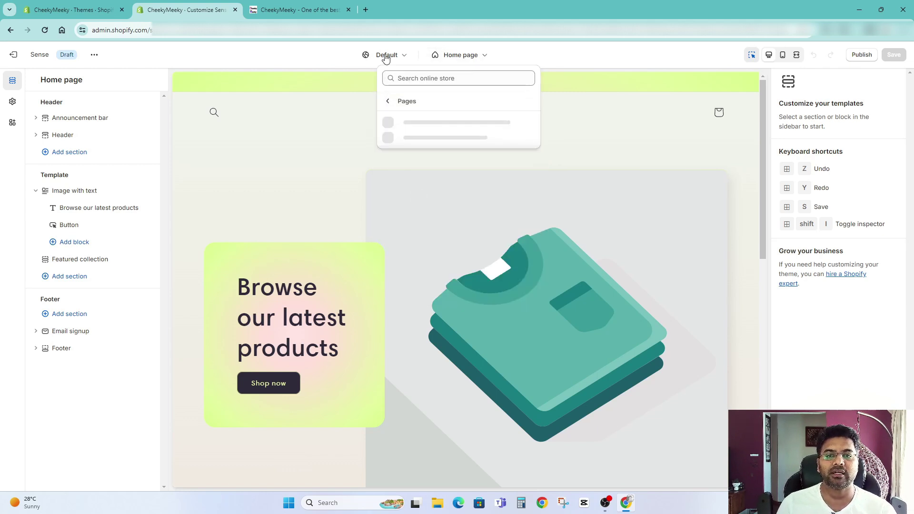
left_click(467, 56)
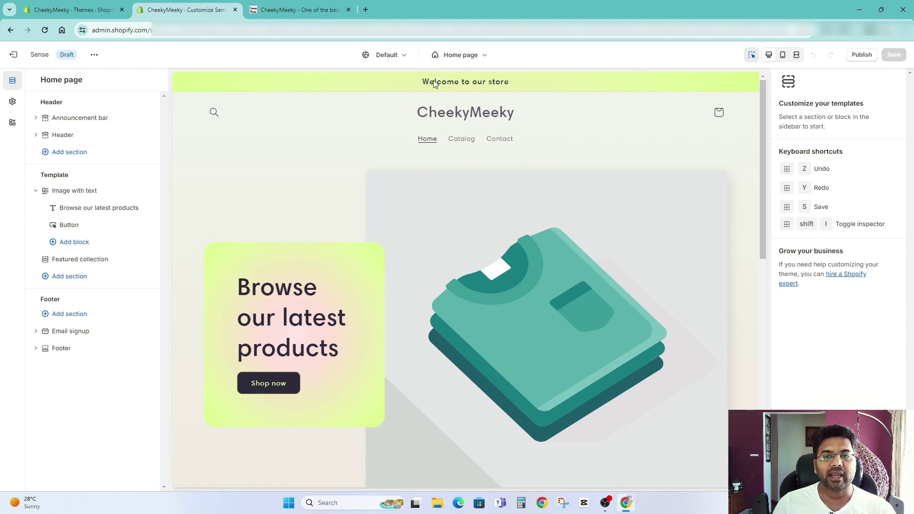
left_click(476, 112)
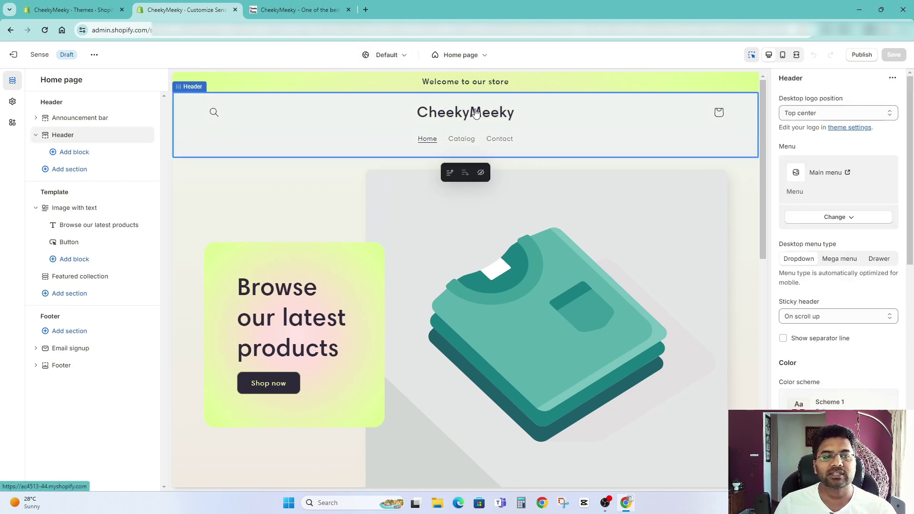
Upload the CheekyMeeky logo PNG from the Desktop through the theme's Logo image picker
left_click(850, 127)
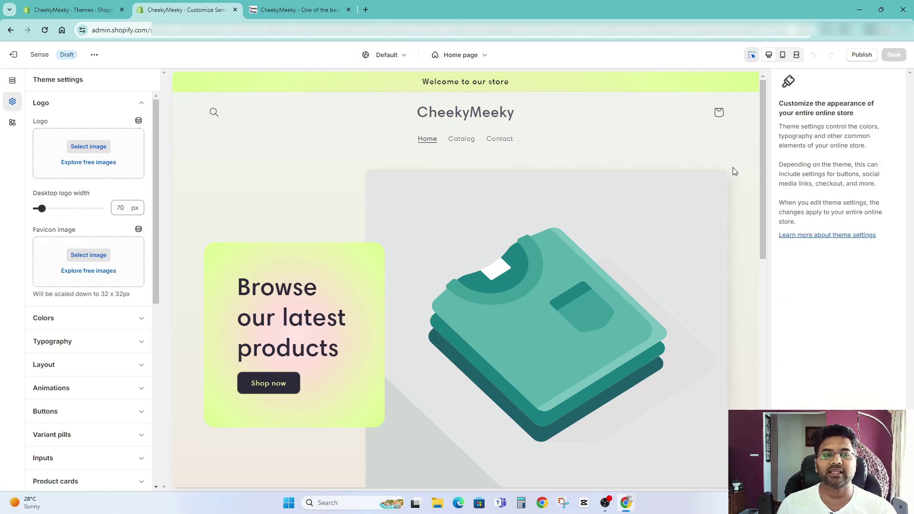
left_click(89, 147)
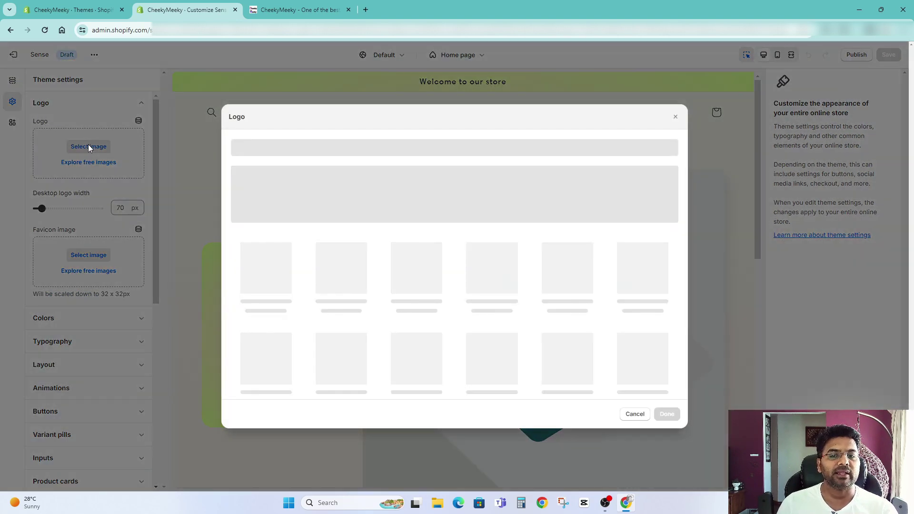
left_click(454, 321)
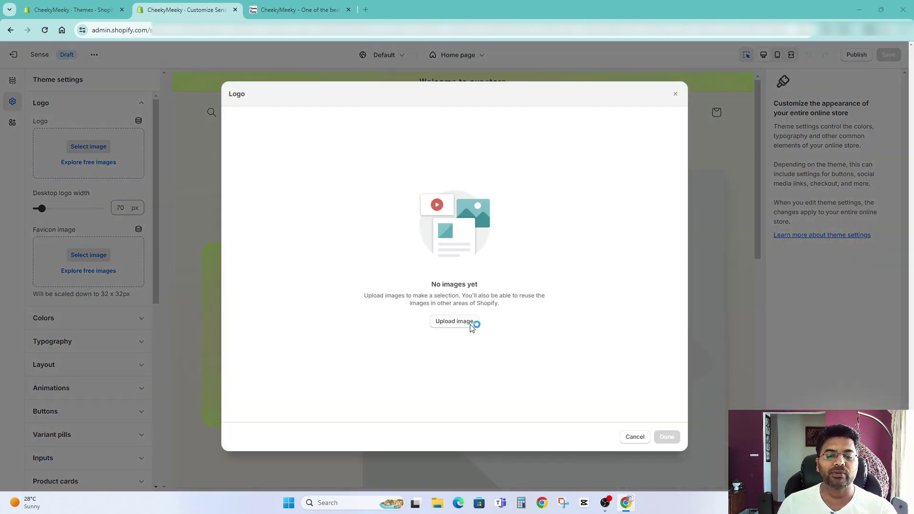
left_click(39, 127)
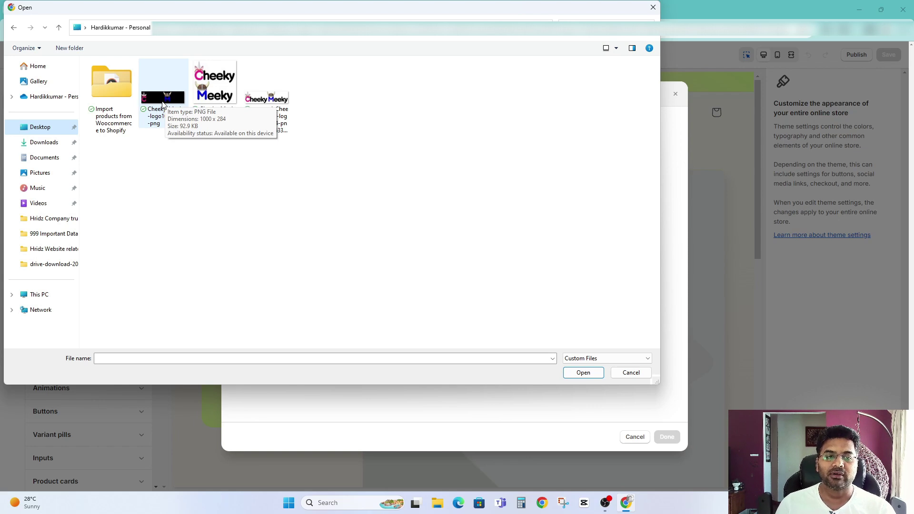
double_click(163, 100)
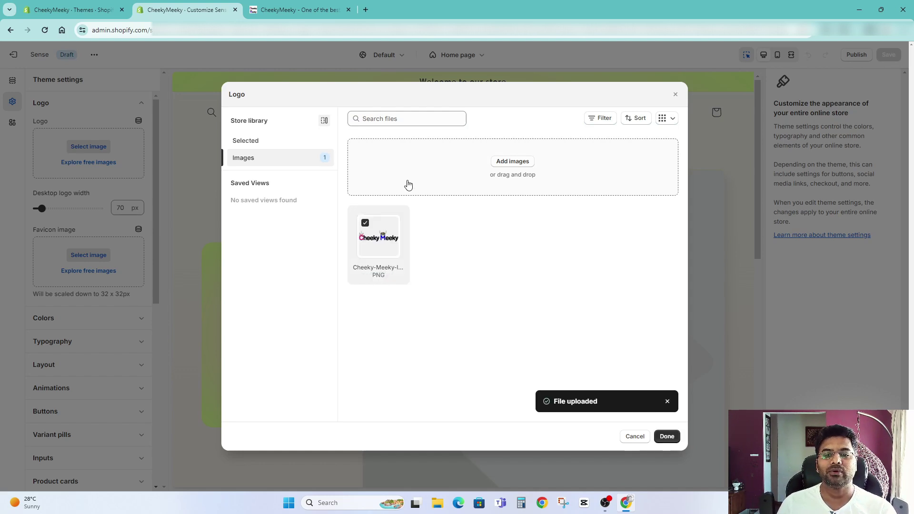
left_click(365, 10)
type("canva")
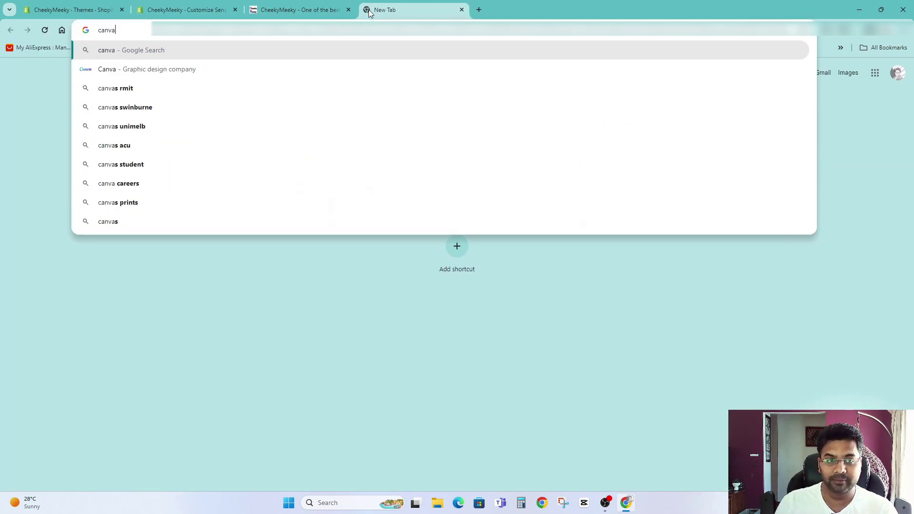
key("Return")
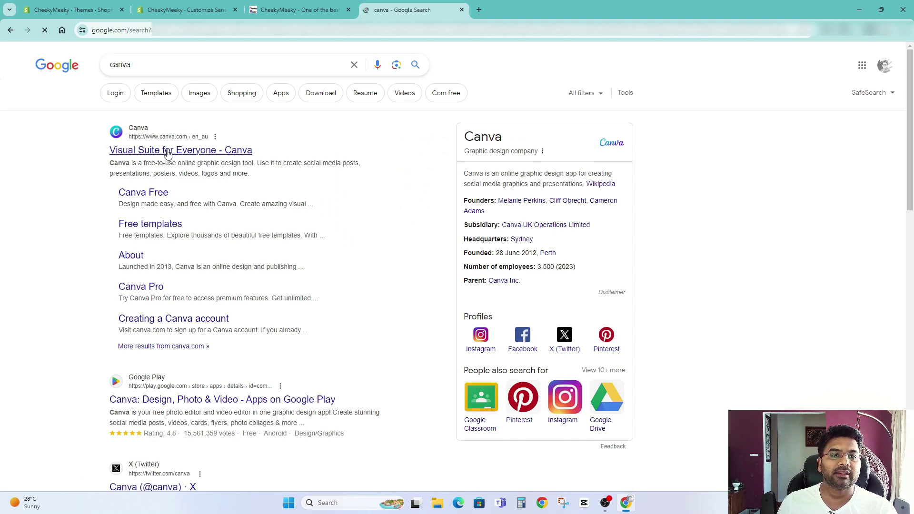
left_click(167, 151)
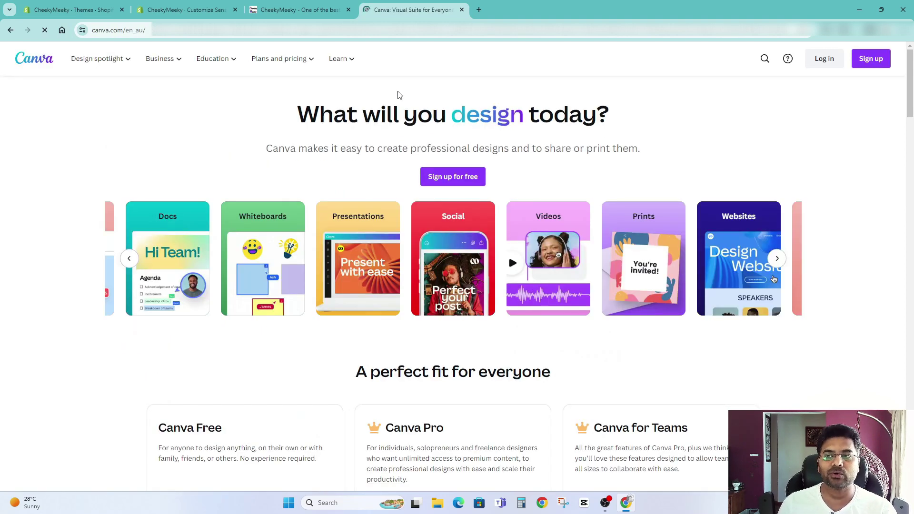
left_click(461, 10)
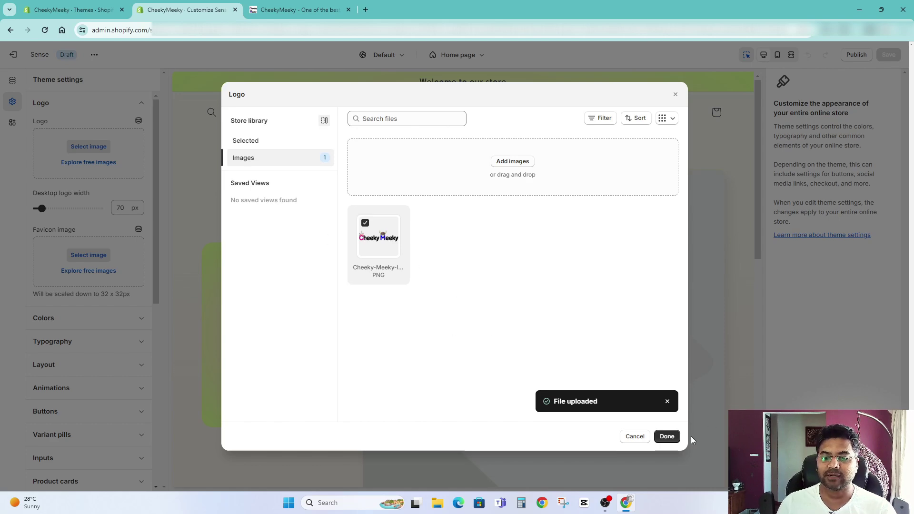
Confirm the CheekyMeeky logo, widen its desktop width to 140 px, and save the theme
left_click(667, 436)
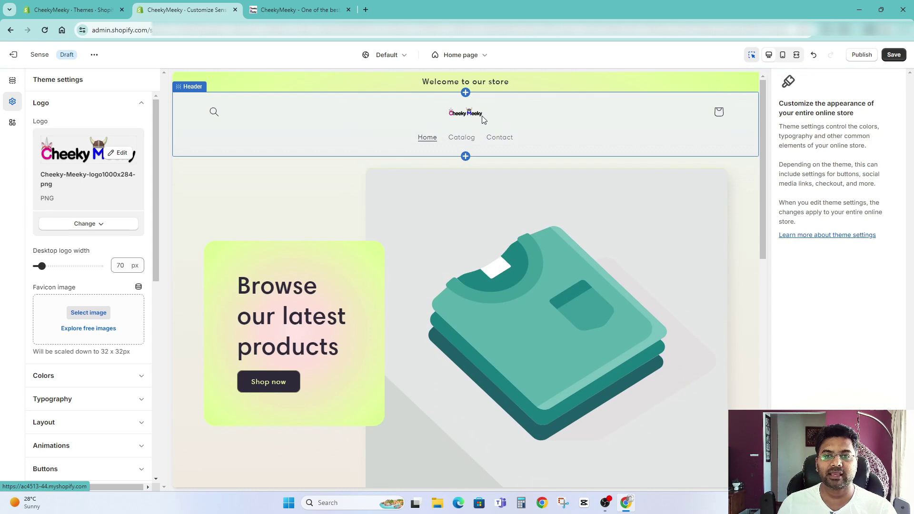
left_click_drag(43, 265, 52, 265)
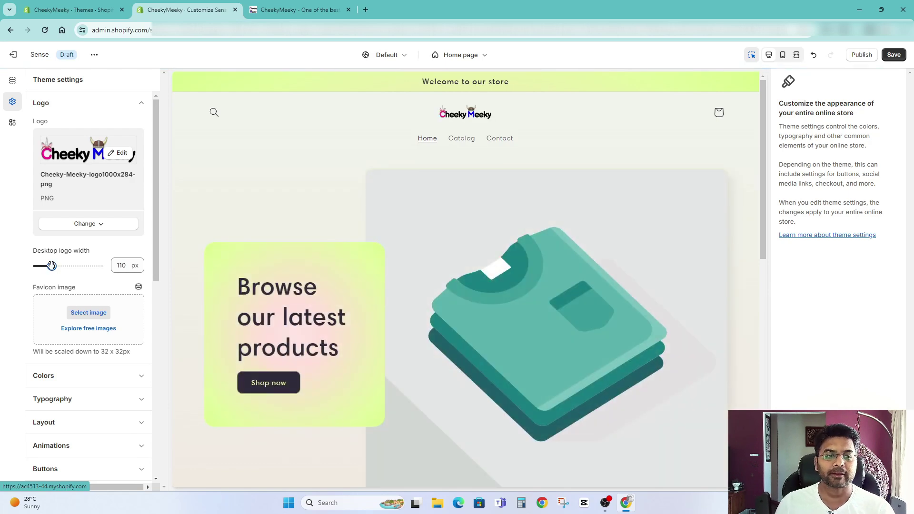
left_click_drag(51, 265, 59, 266)
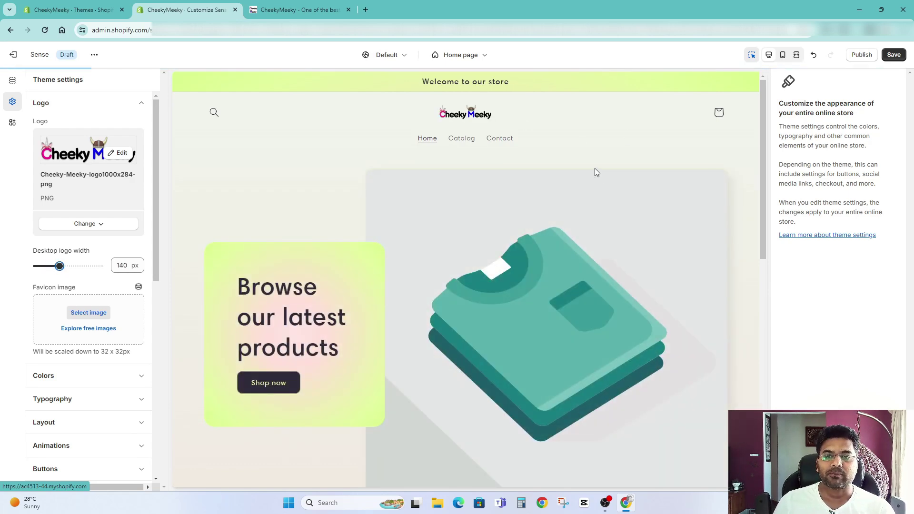
left_click(898, 55)
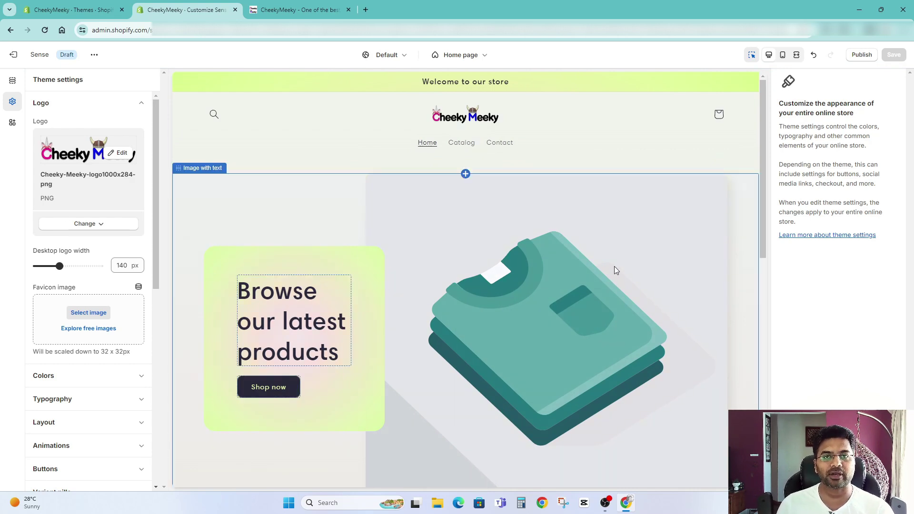
left_click(19, 57)
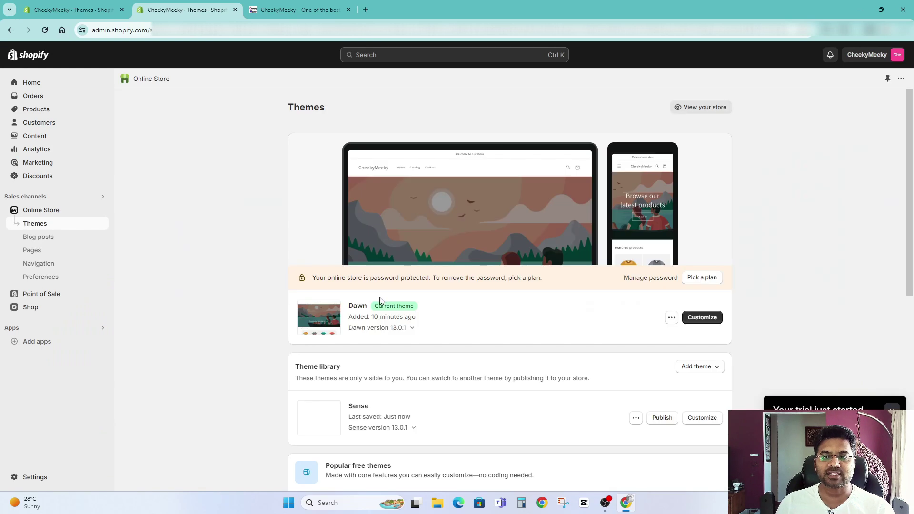